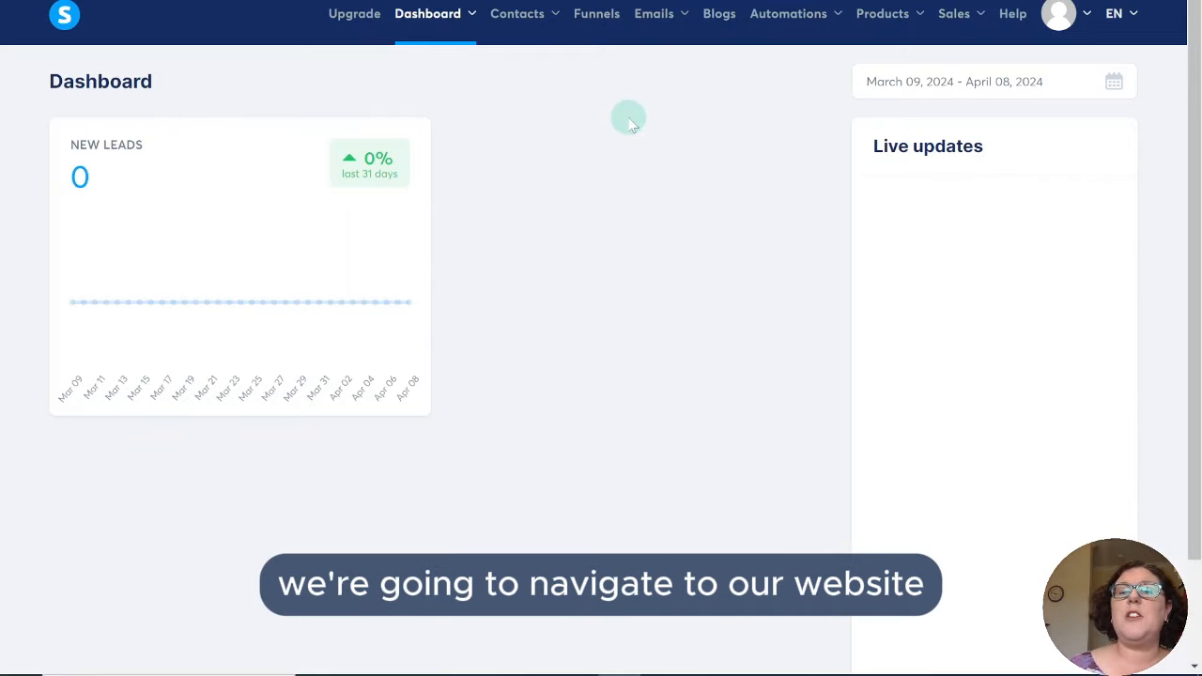
Open the blog layout editor for the Wet My Plants blog and look over its header and footer
left_click(718, 22)
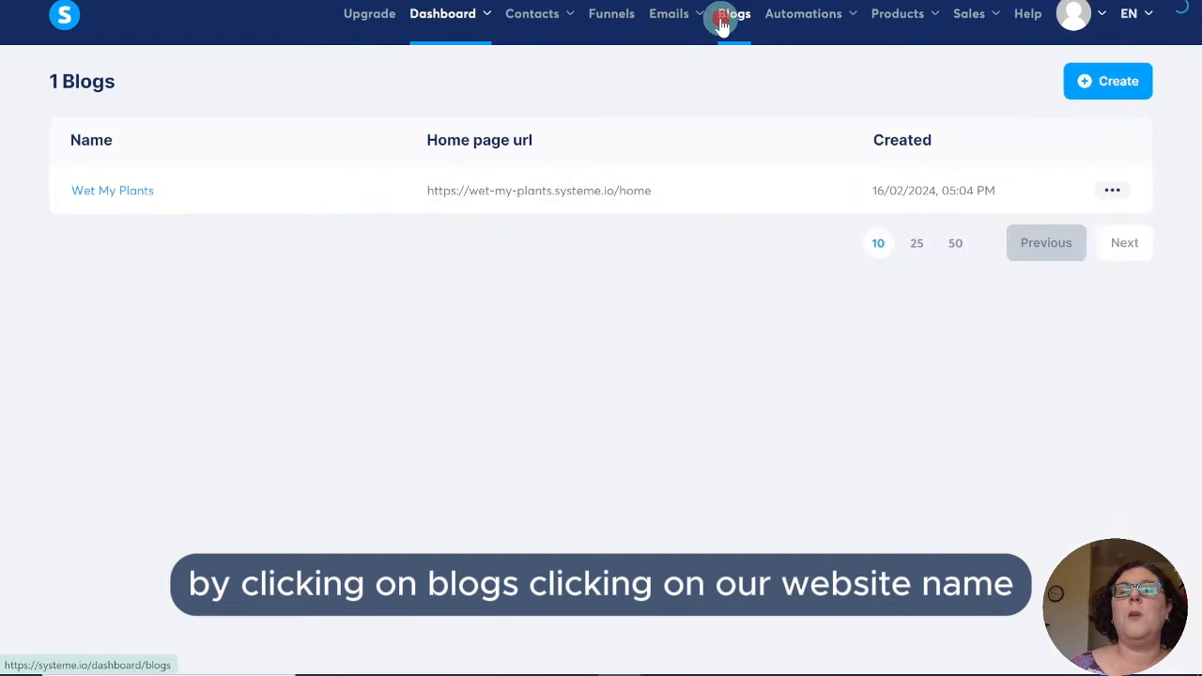
left_click(122, 191)
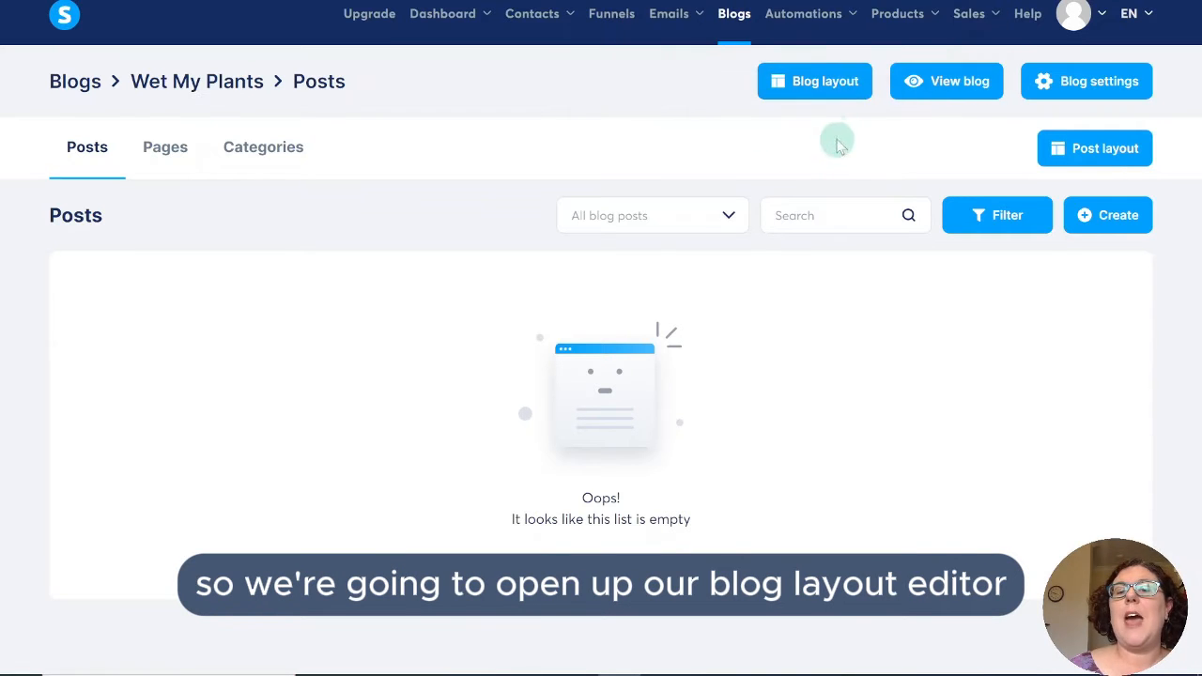
left_click(816, 89)
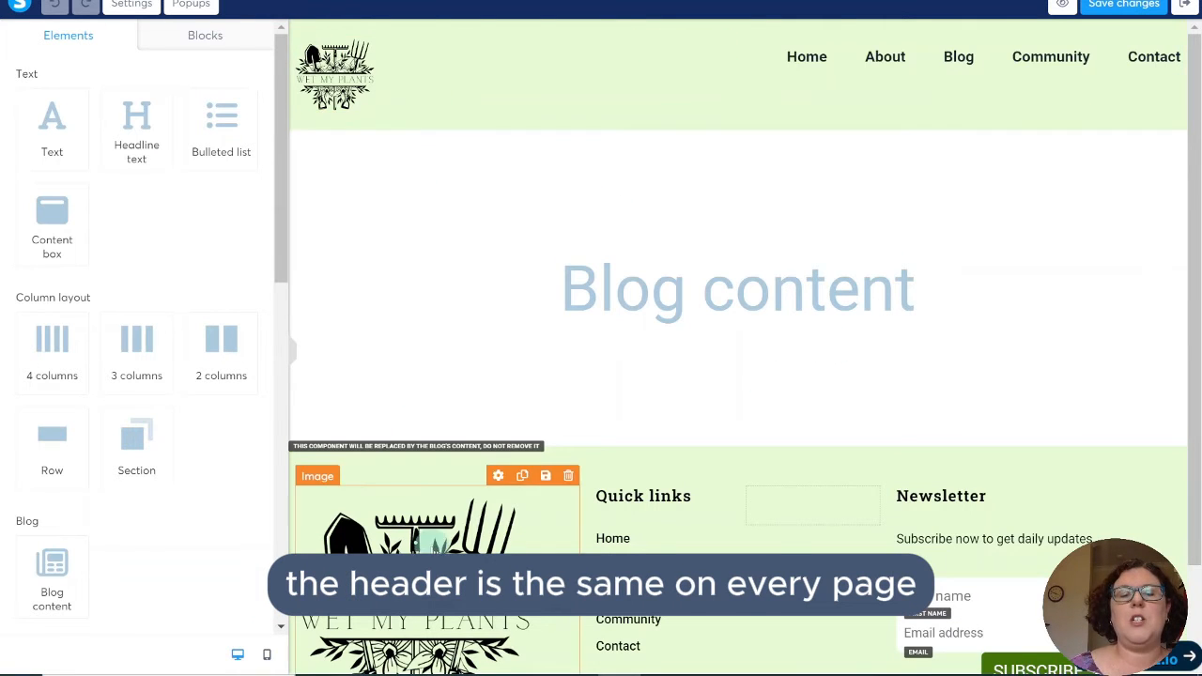
scroll(690, 620, "down", 2)
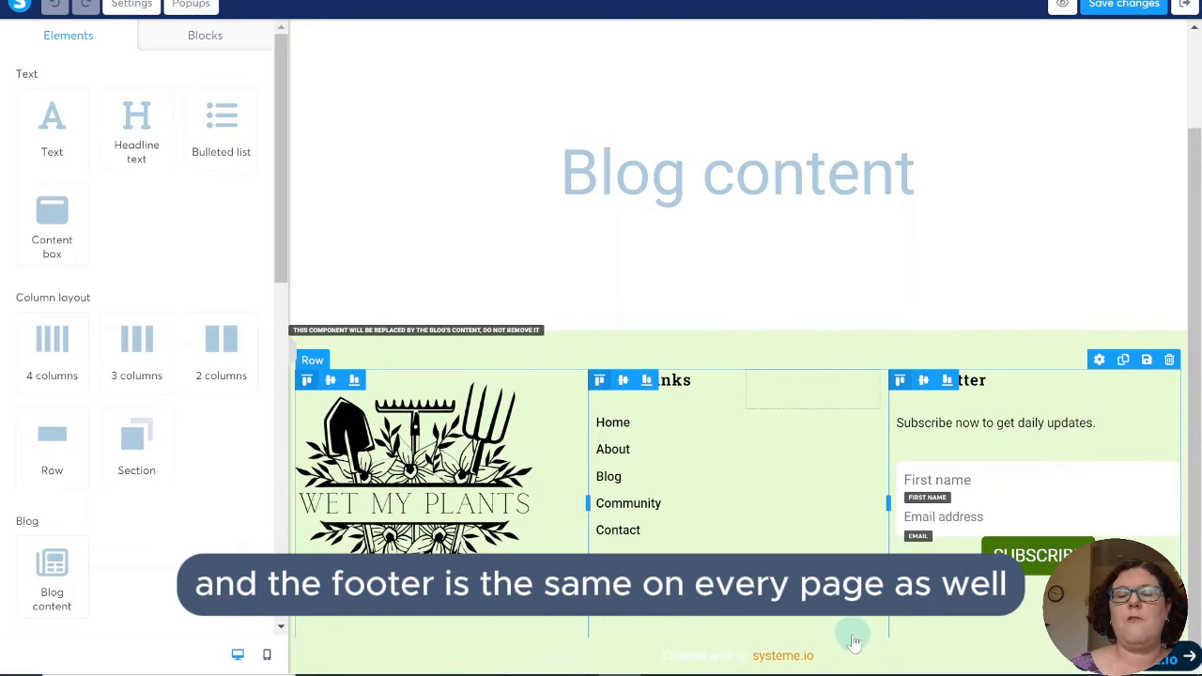
scroll(704, 548, "up", 2)
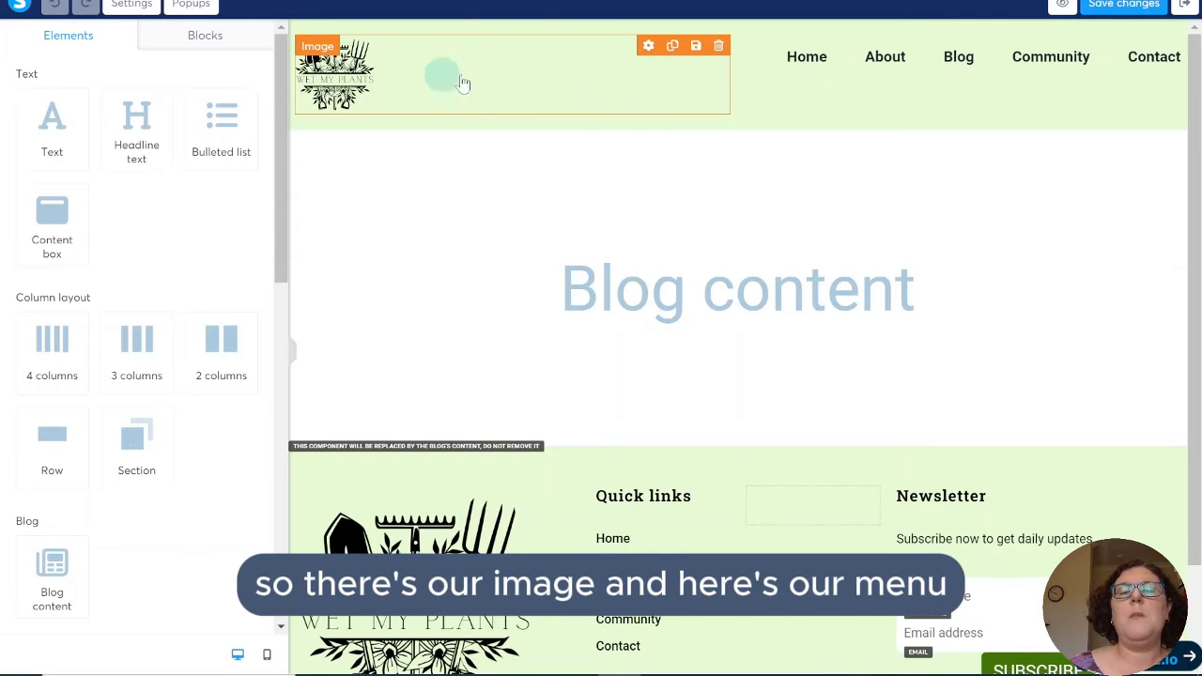
Open the header menu's settings and enable a submenu for the Blog item
left_click(845, 56)
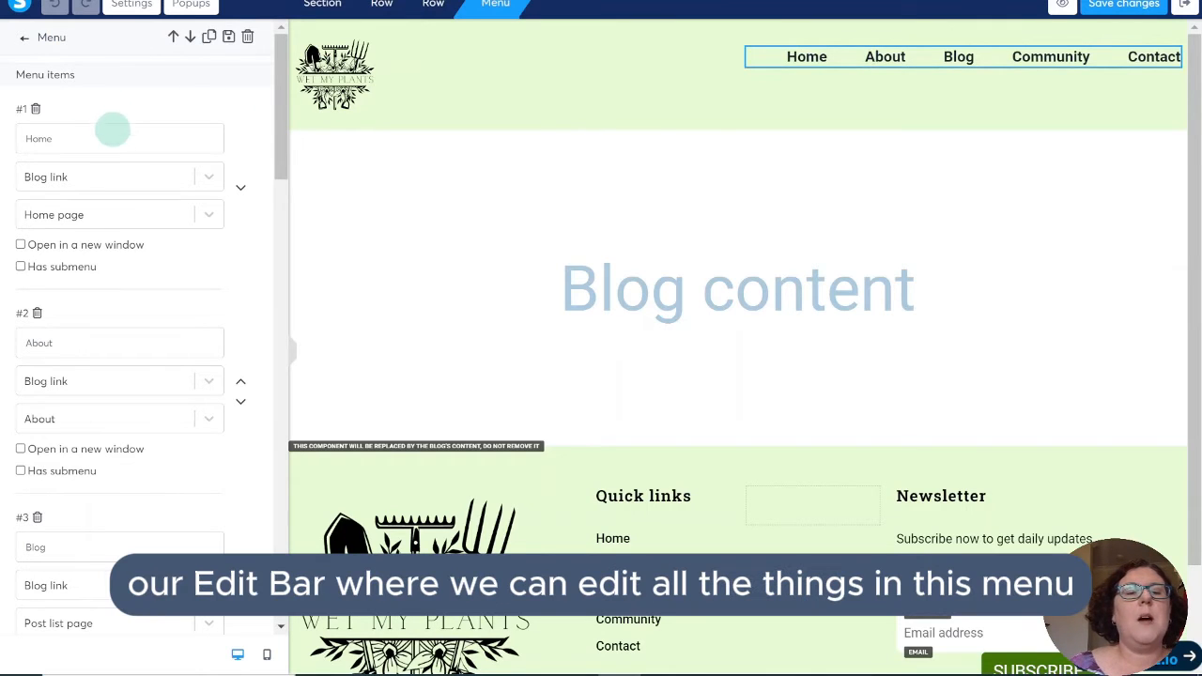
scroll(97, 150, "down", 5)
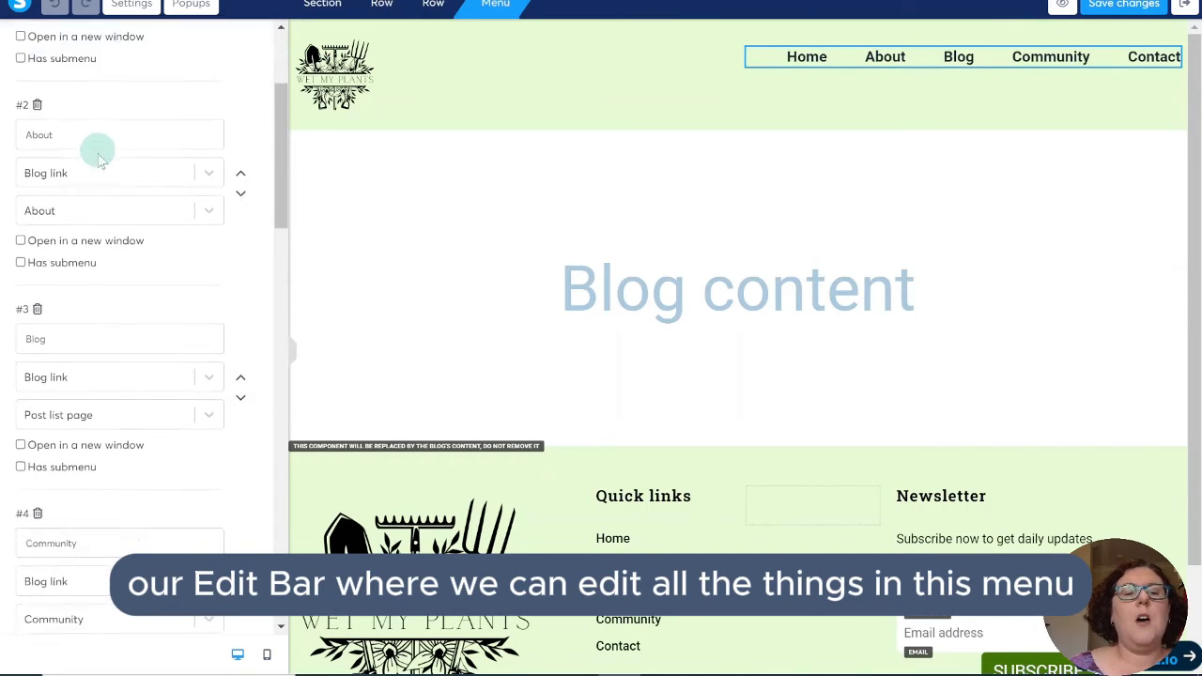
scroll(125, 402, "down", 7)
scroll(120, 397, "up", 12)
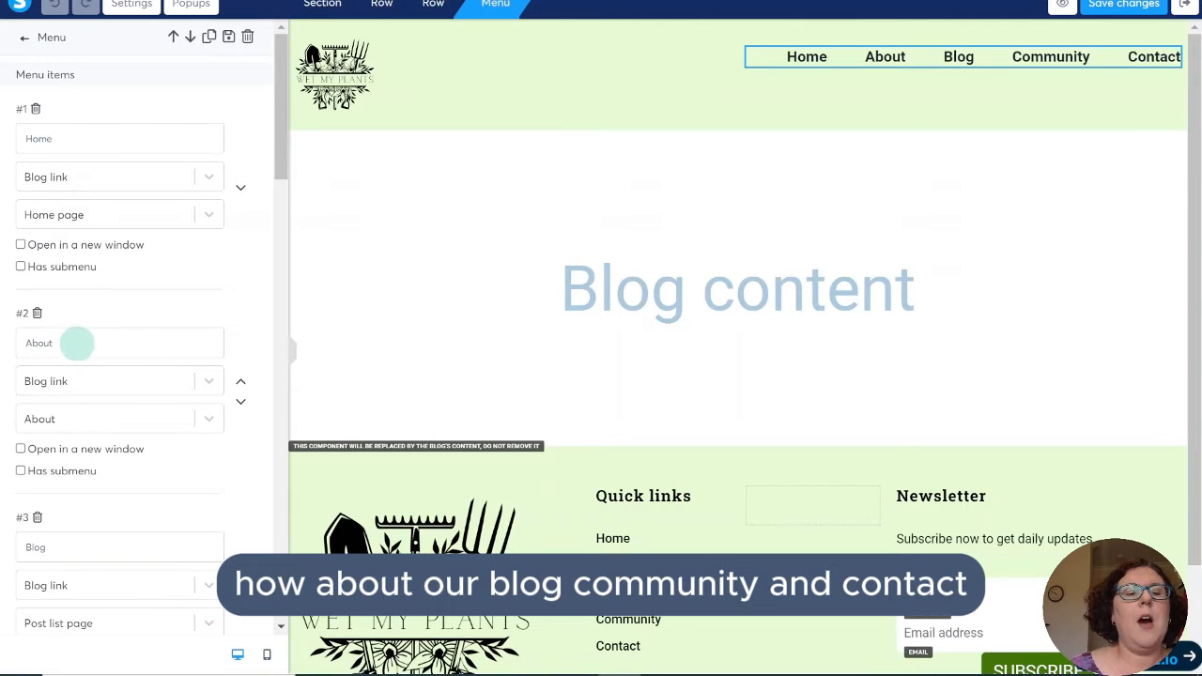
scroll(80, 343, "down", 3)
scroll(57, 369, "down", 5)
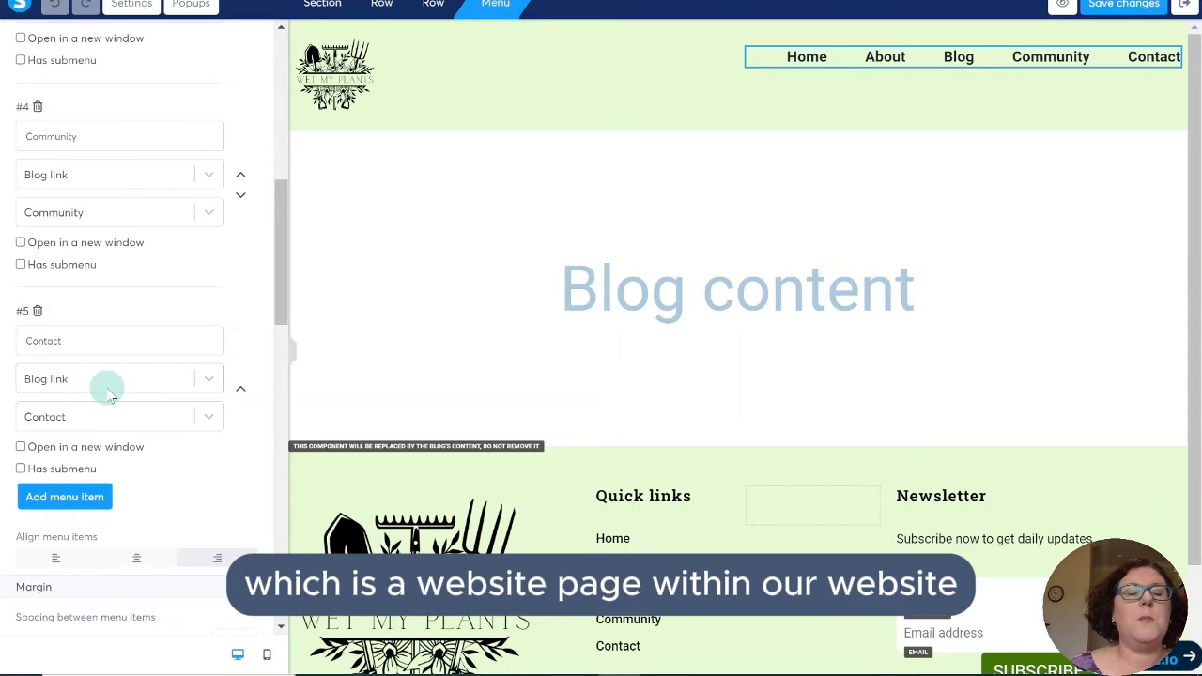
scroll(108, 395, "up", 3)
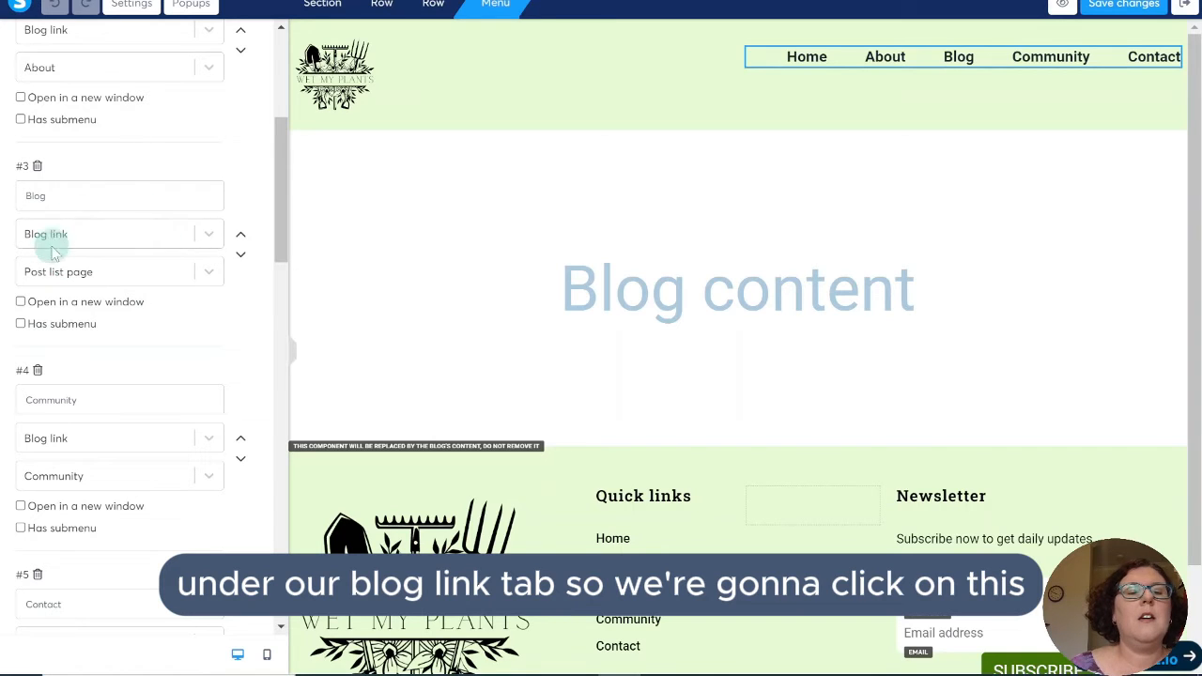
left_click(19, 323)
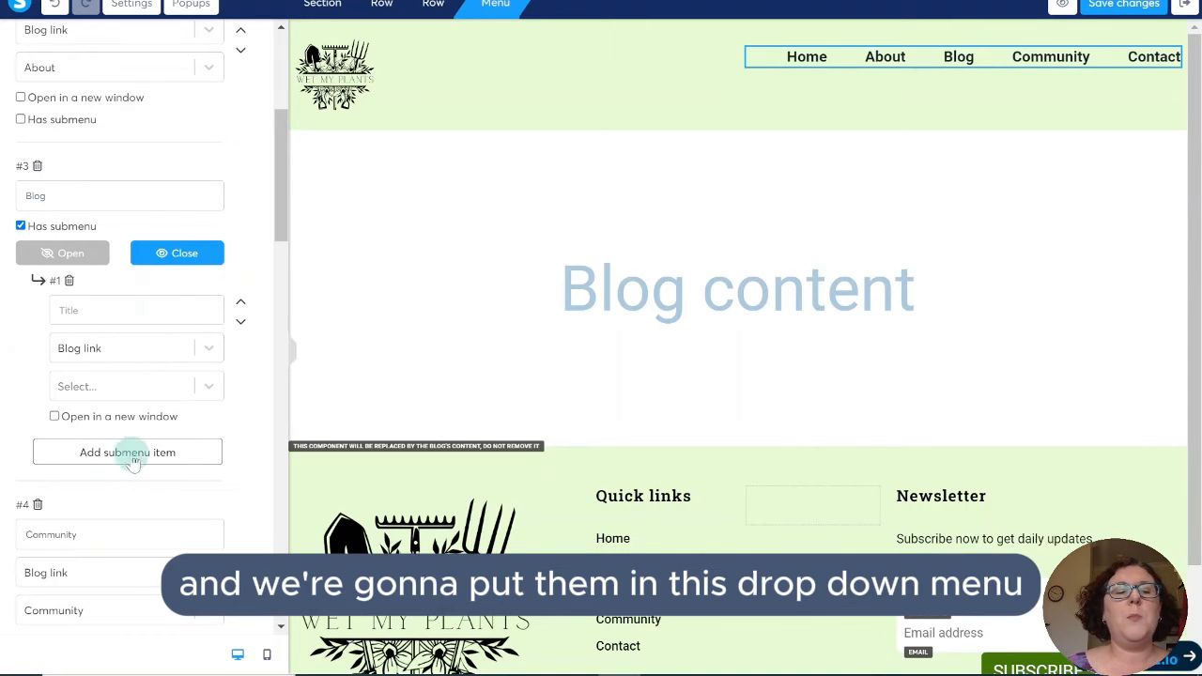
Switch the first Blog submenu item's link type to Custom URL and back to Blog link
left_click(94, 312)
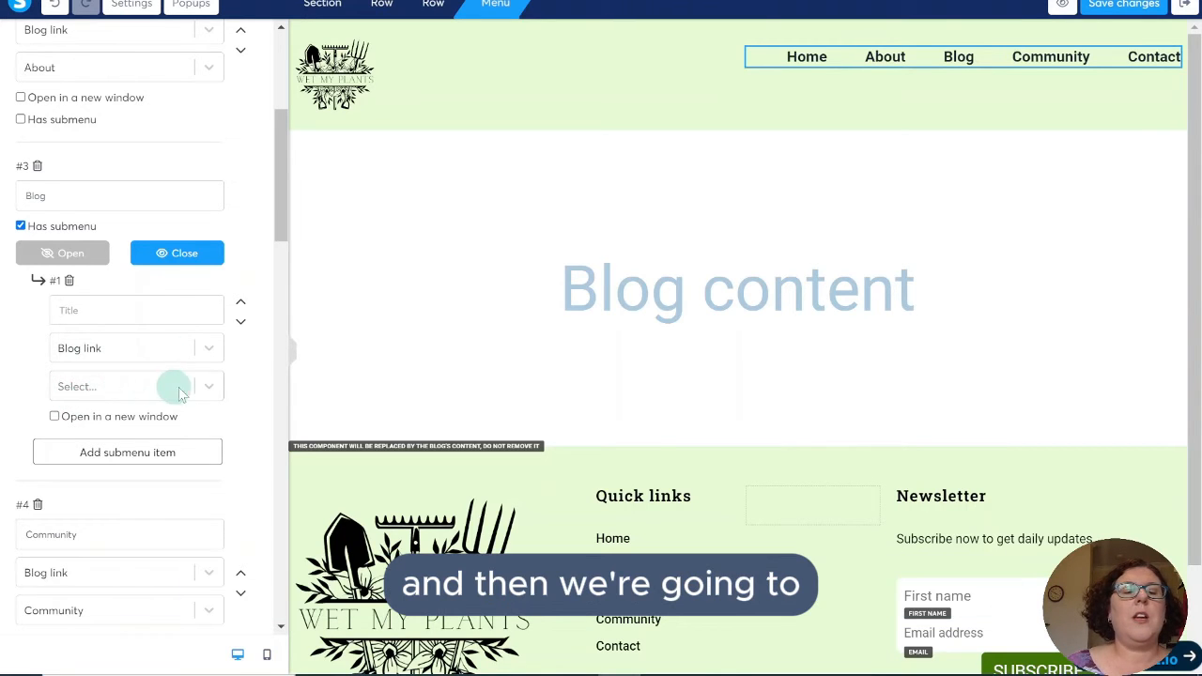
left_click(210, 387)
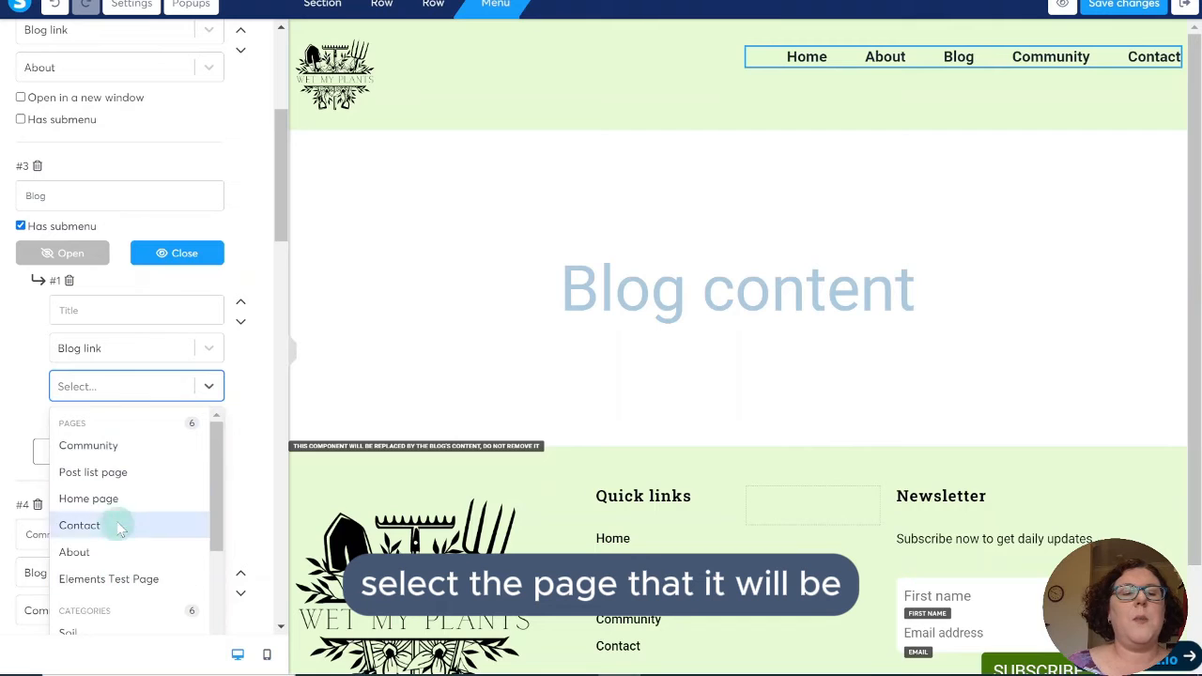
left_click(135, 349)
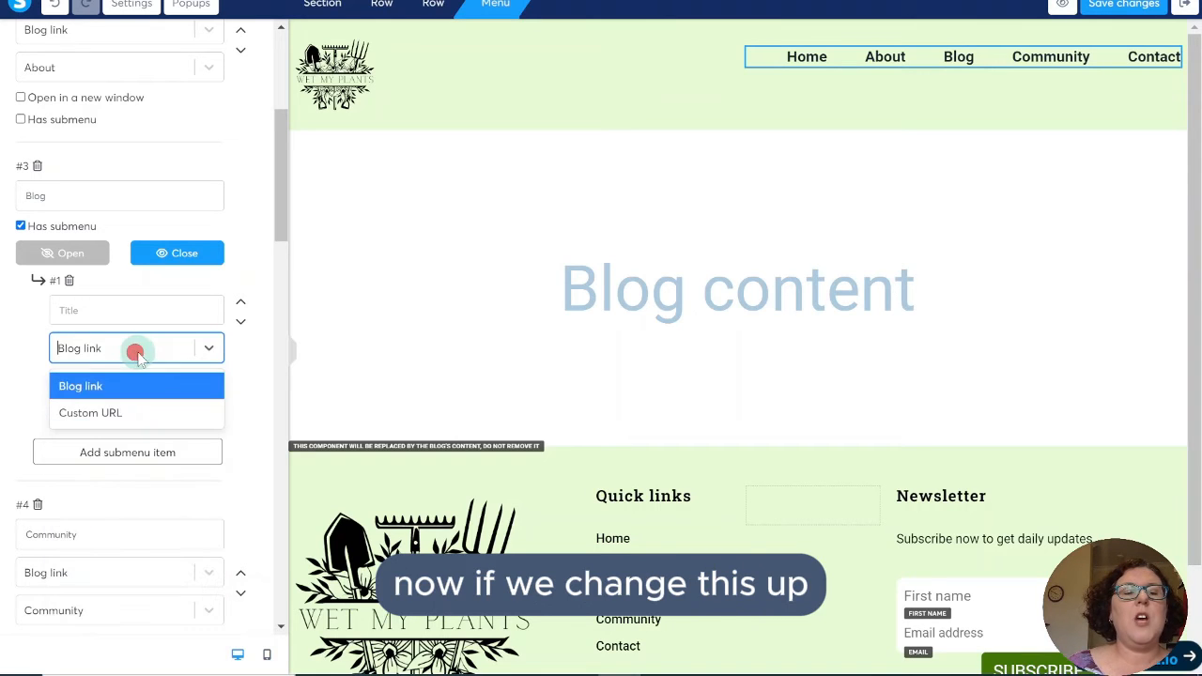
left_click(98, 416)
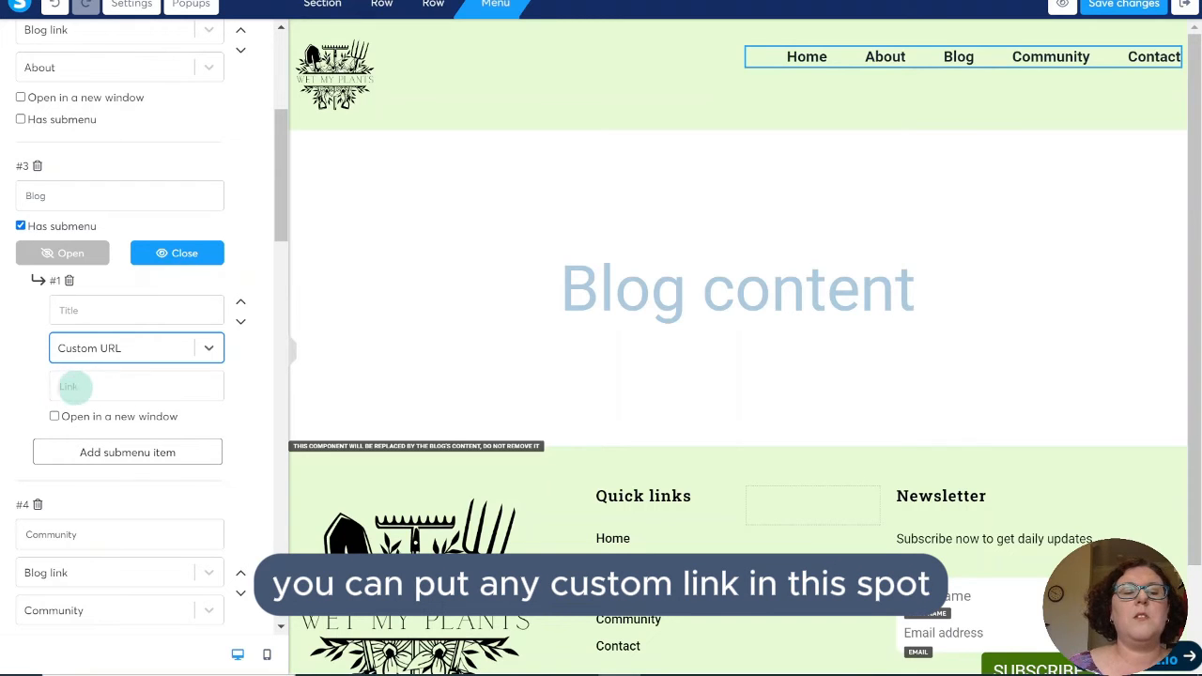
left_click(208, 355)
left_click(82, 384)
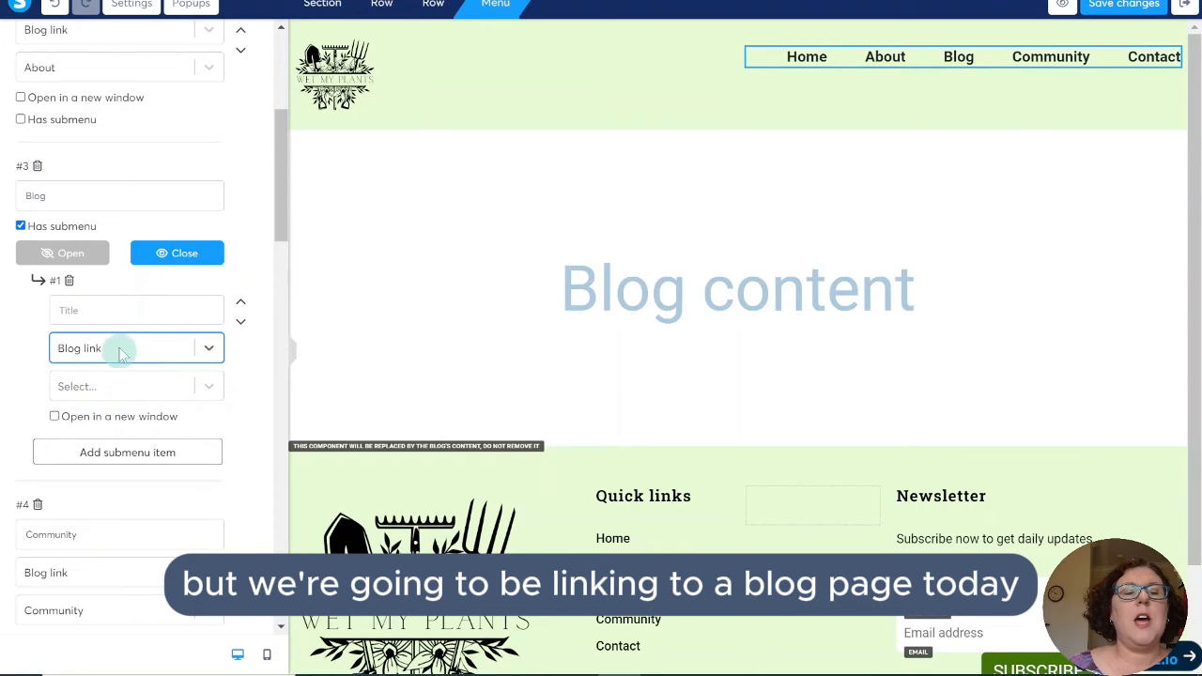
Title the first submenu item under Blog "Soil for Your Garden"
left_click(113, 311)
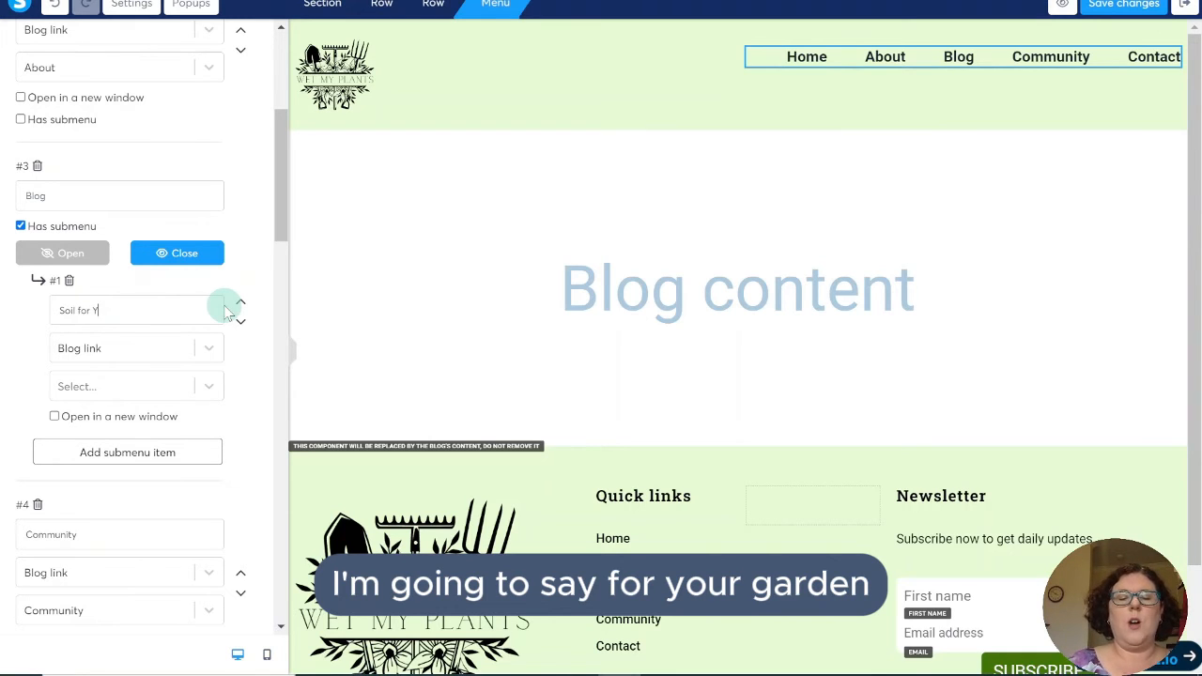
type("for Your Garden")
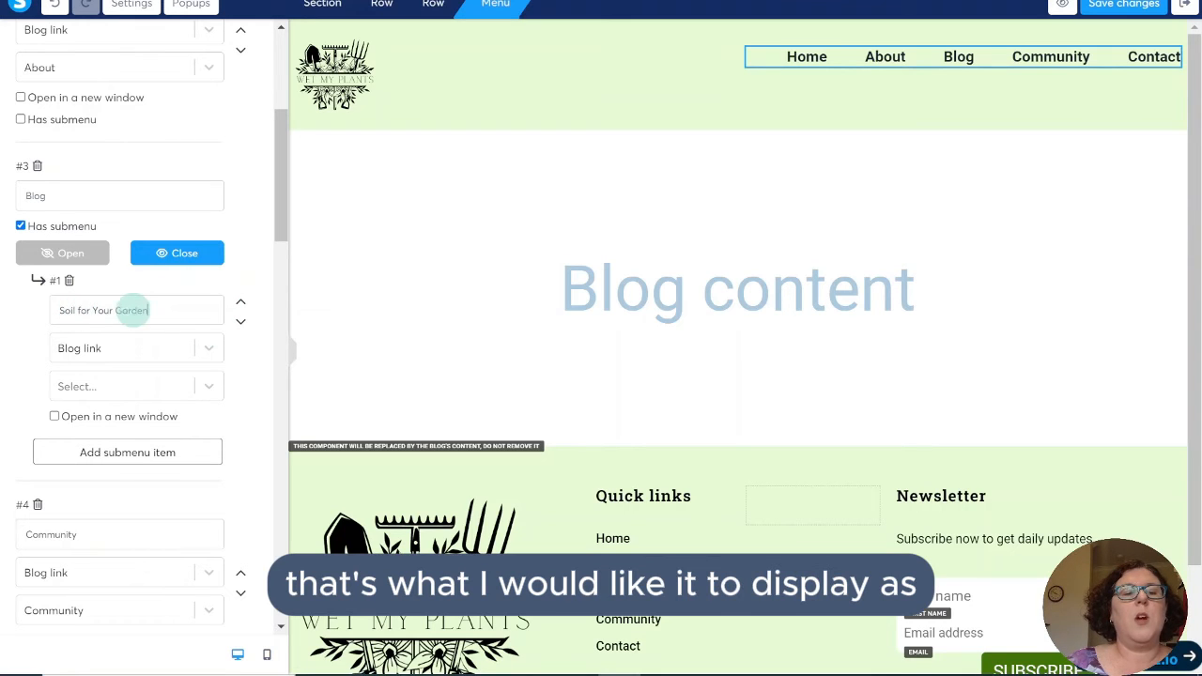
left_click_drag(115, 310, 27, 364)
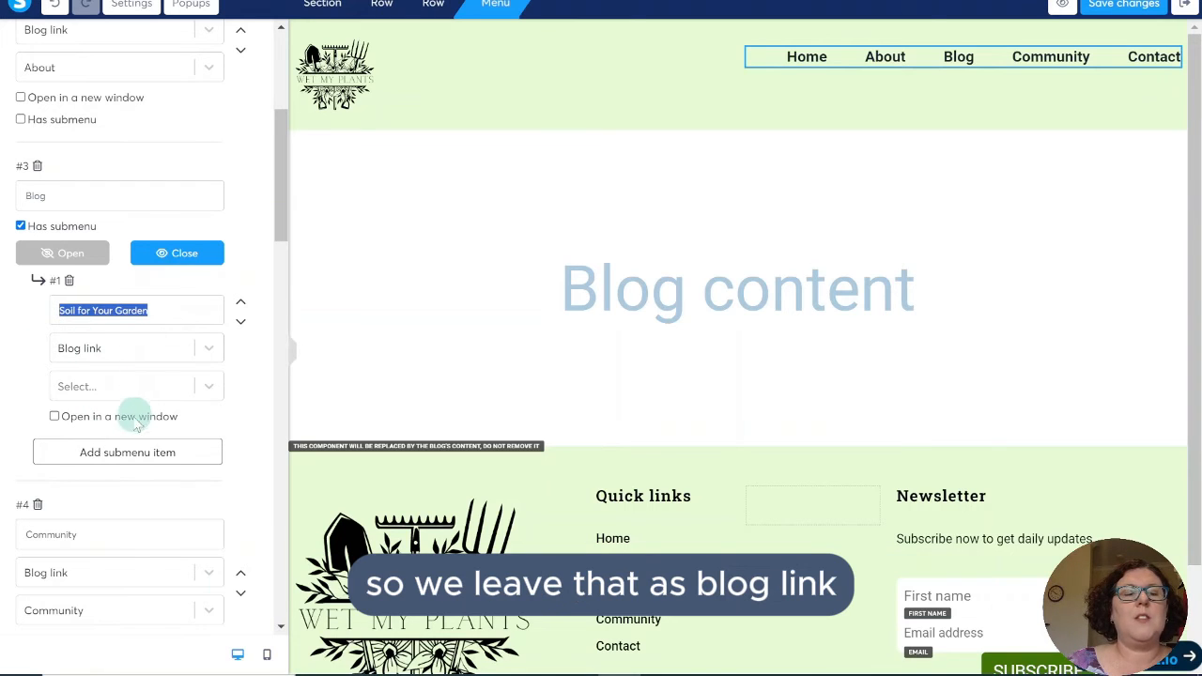
Link the "Soil for Your Garden" submenu item to the Soil category and make it open in a new window
left_click(126, 386)
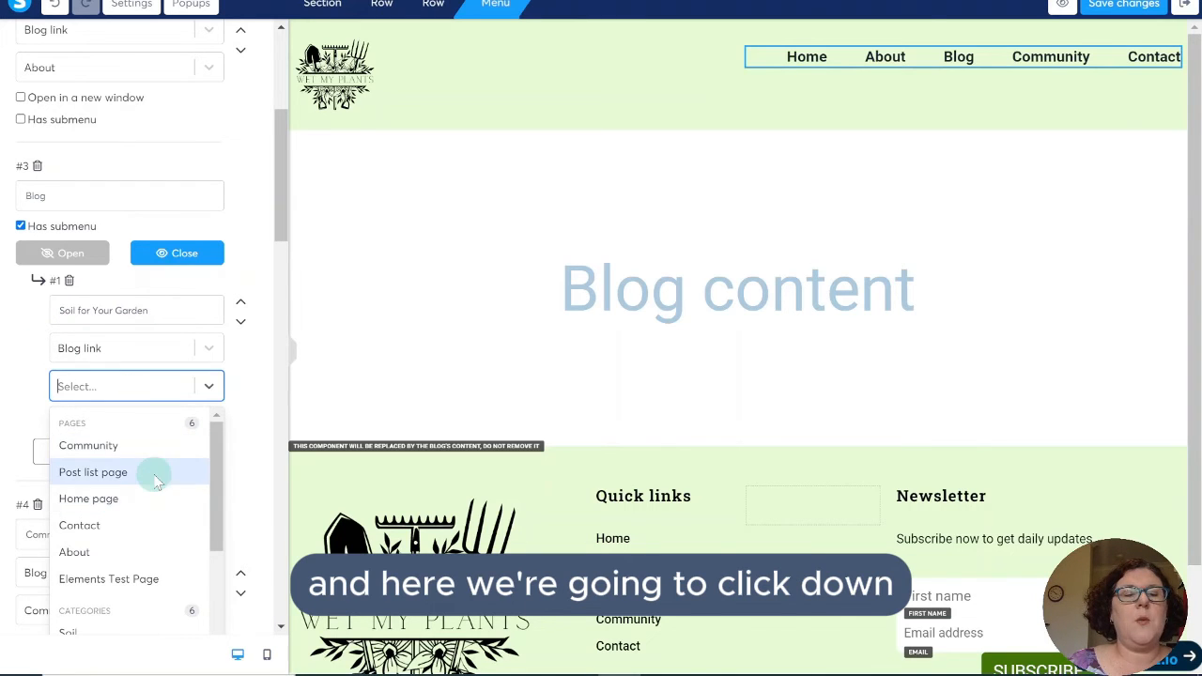
scroll(155, 478, "down", 1)
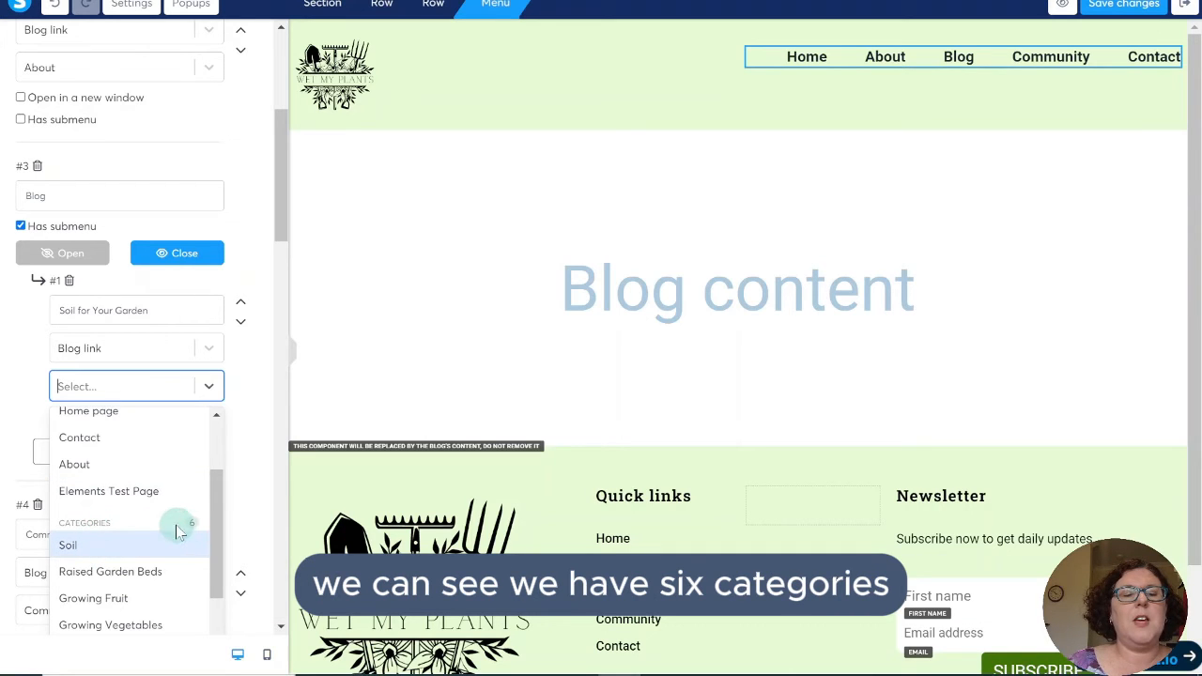
left_click(72, 545)
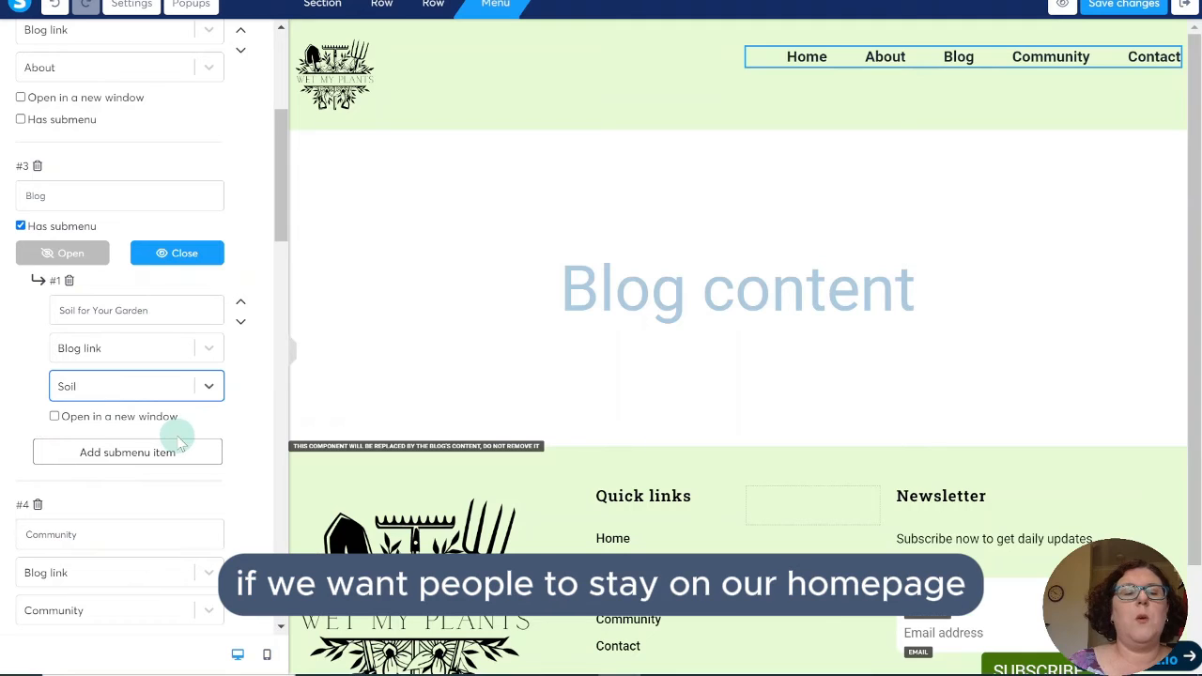
left_click(55, 416)
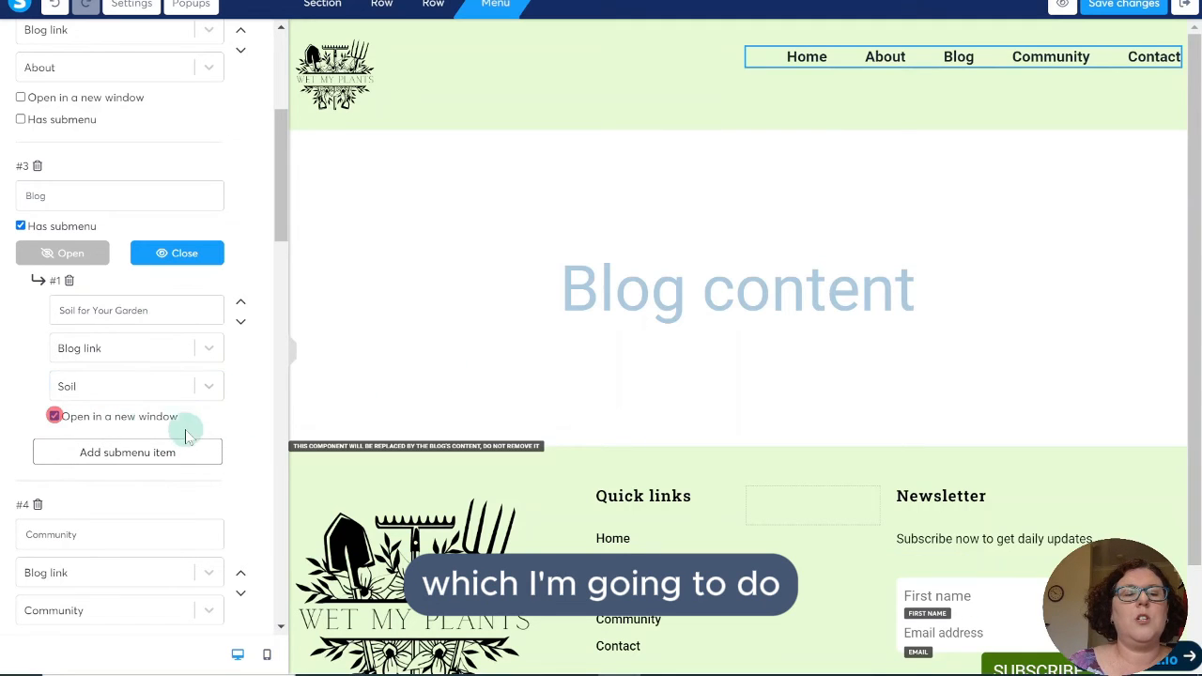
Add a second submenu item under Blog titled "Composting in the Home Garden"
left_click(118, 455)
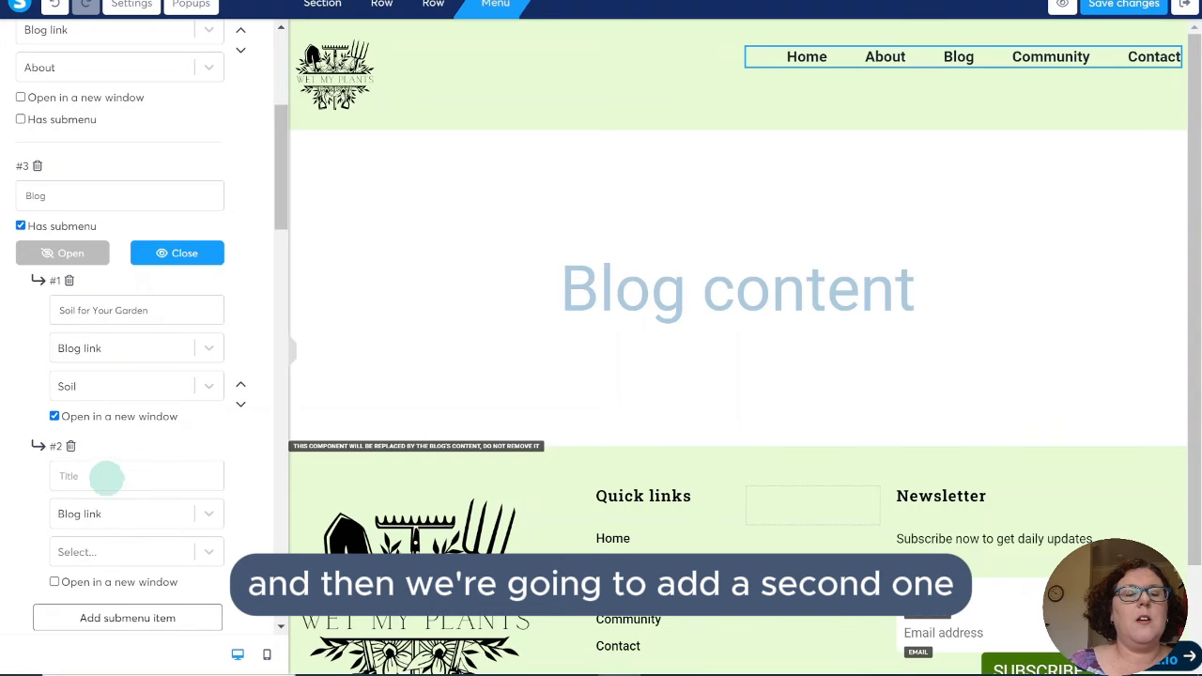
left_click(107, 475)
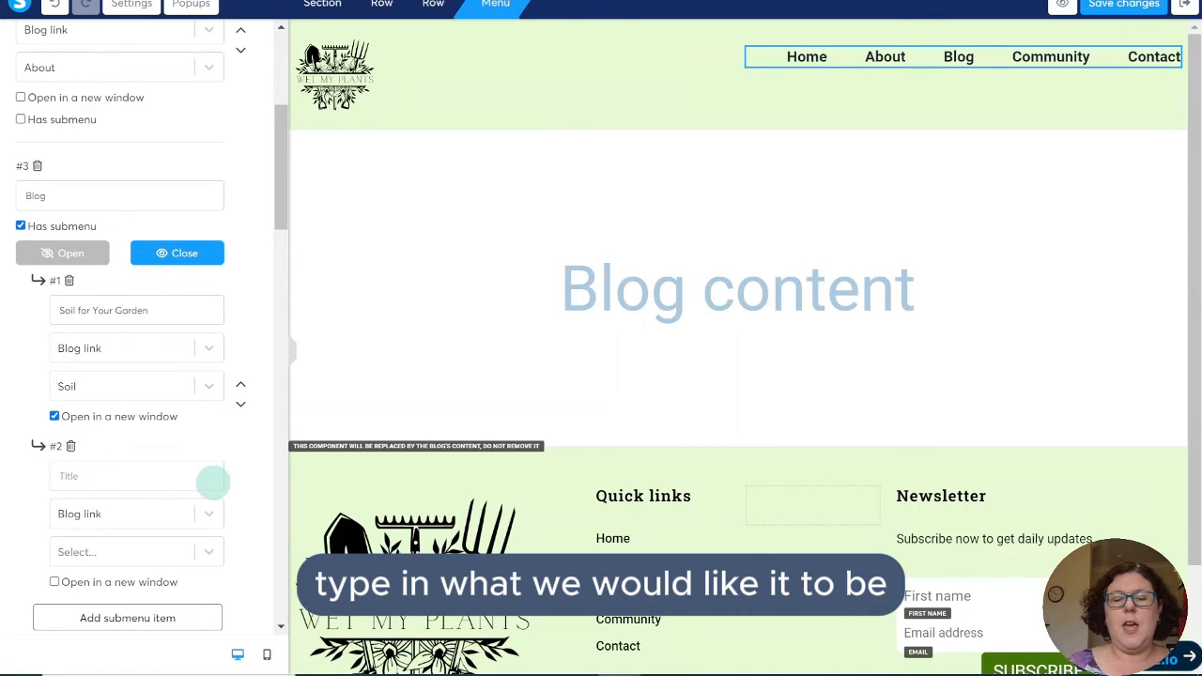
type("Compostin")
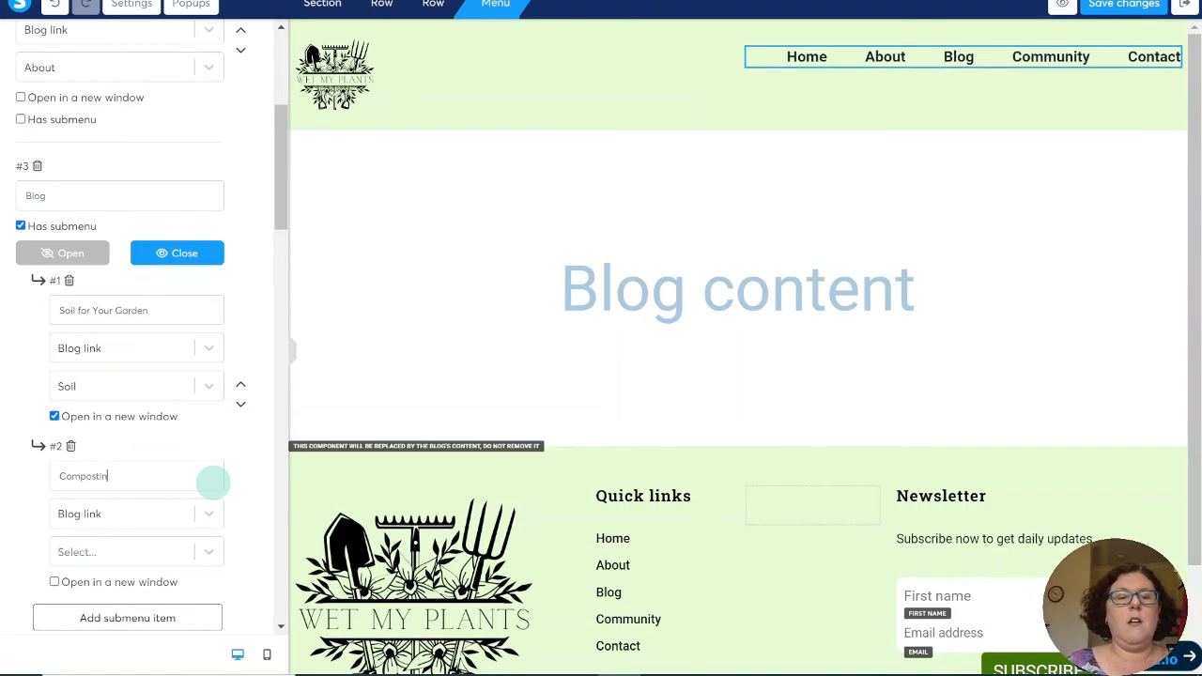
type("g in the Hom")
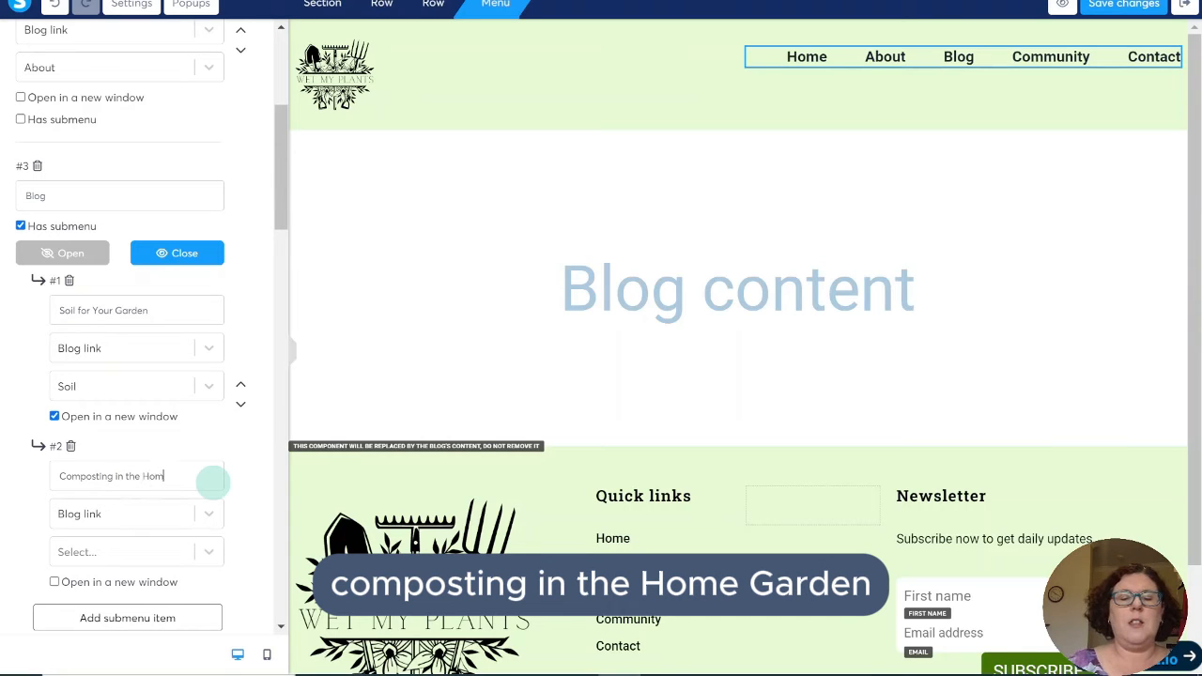
type("egarden")
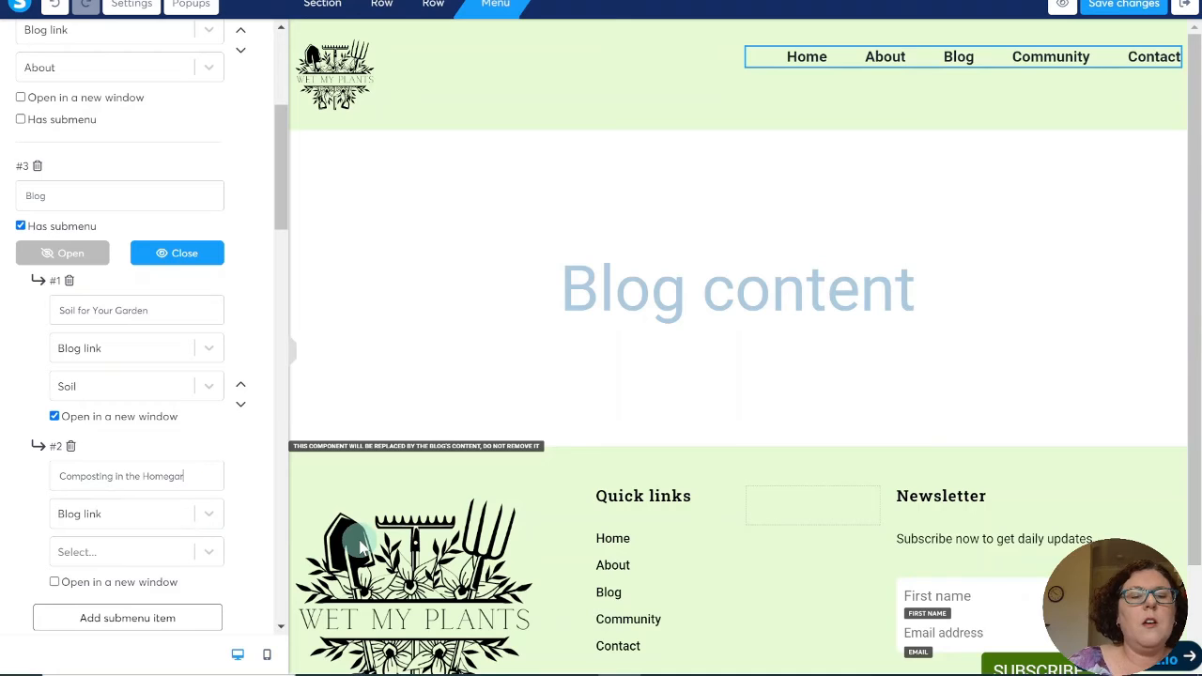
key("BackSpace")
type("e")
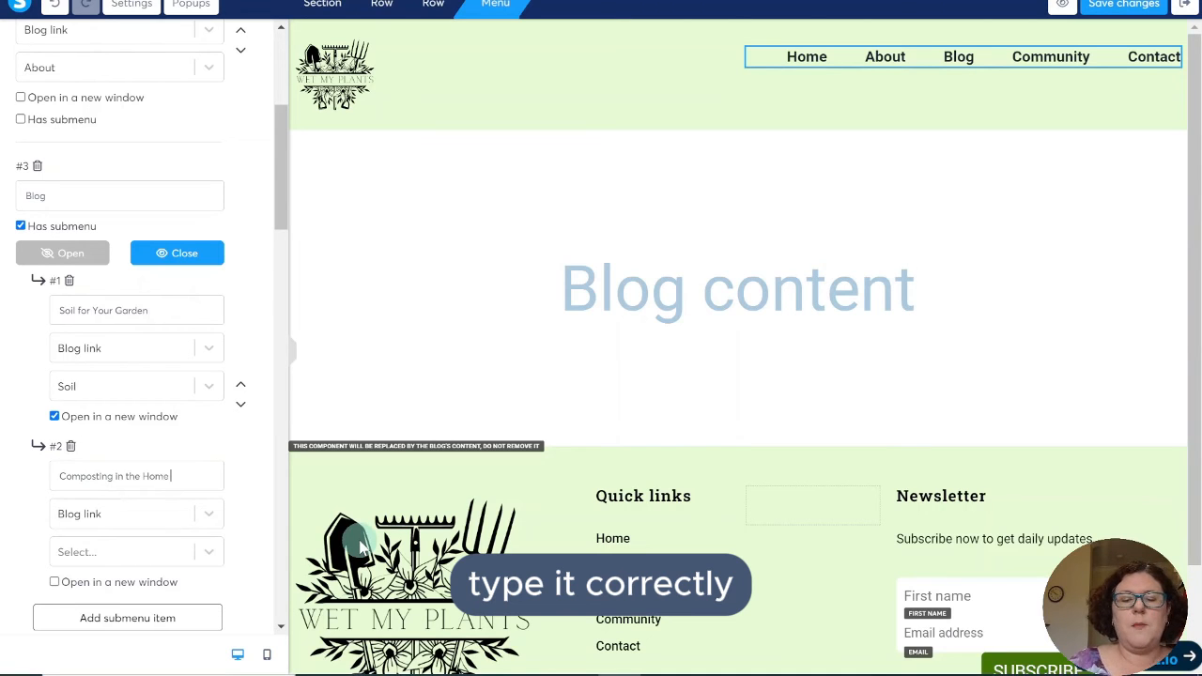
type(" Garden")
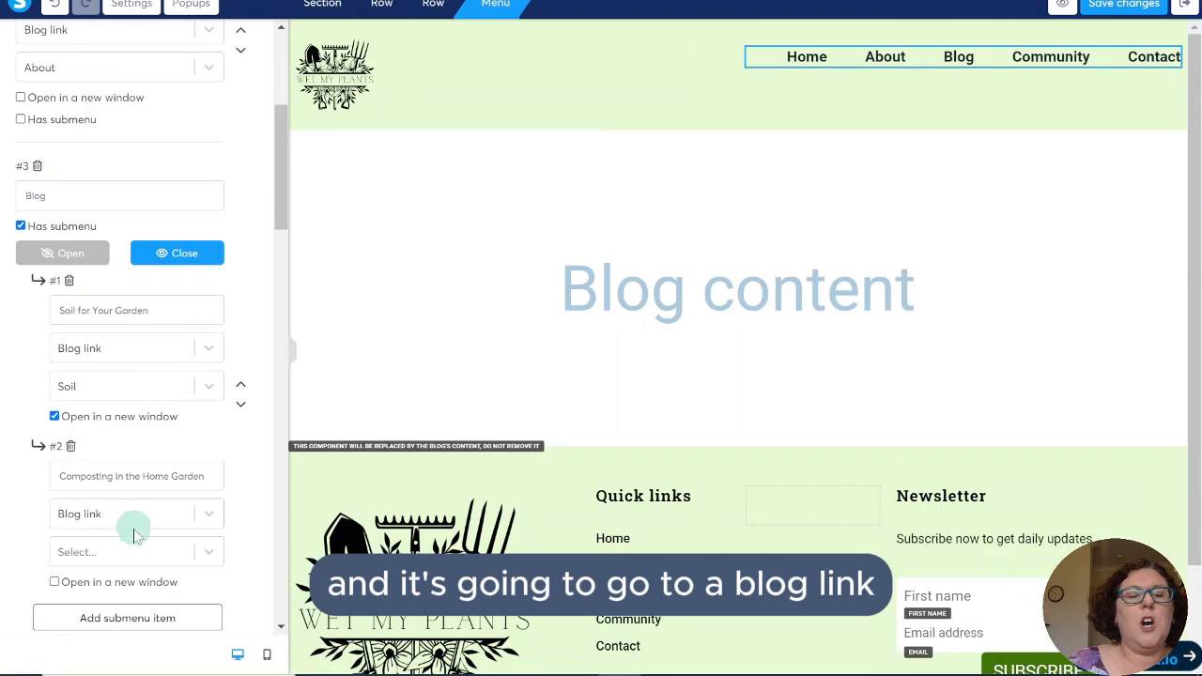
Link the "Composting in the Home Garden" submenu item to the Composting category and make it open in a new window
left_click(118, 552)
scroll(148, 593, "down", 4)
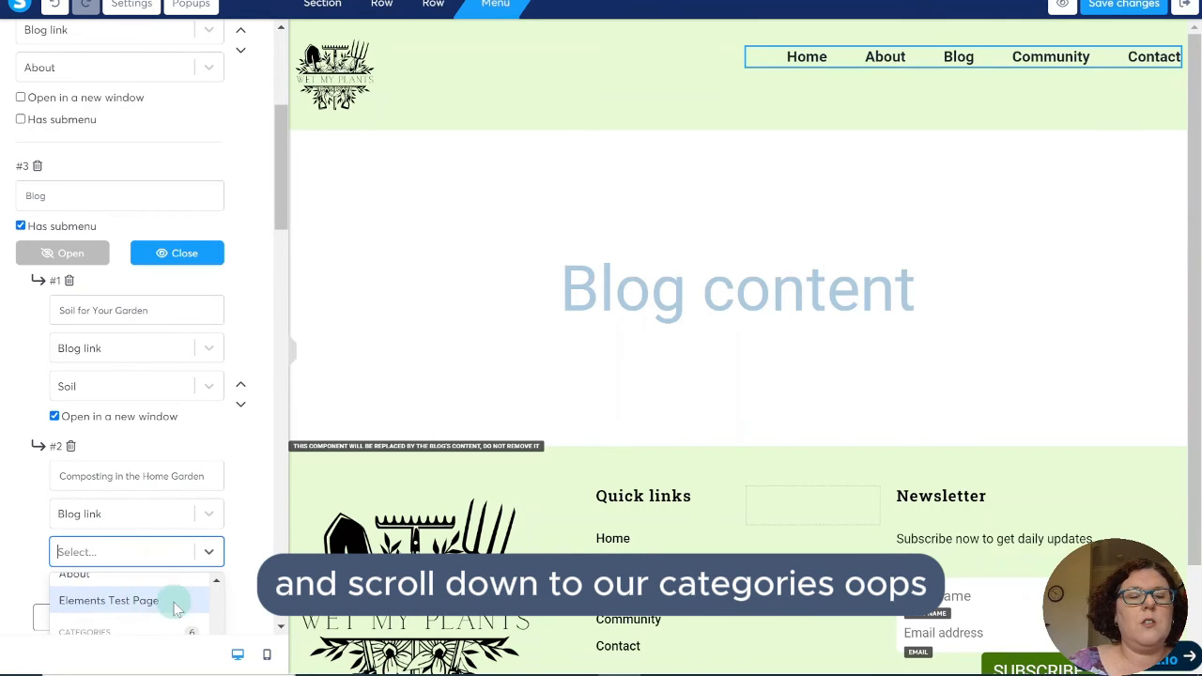
scroll(235, 601, "down", 4)
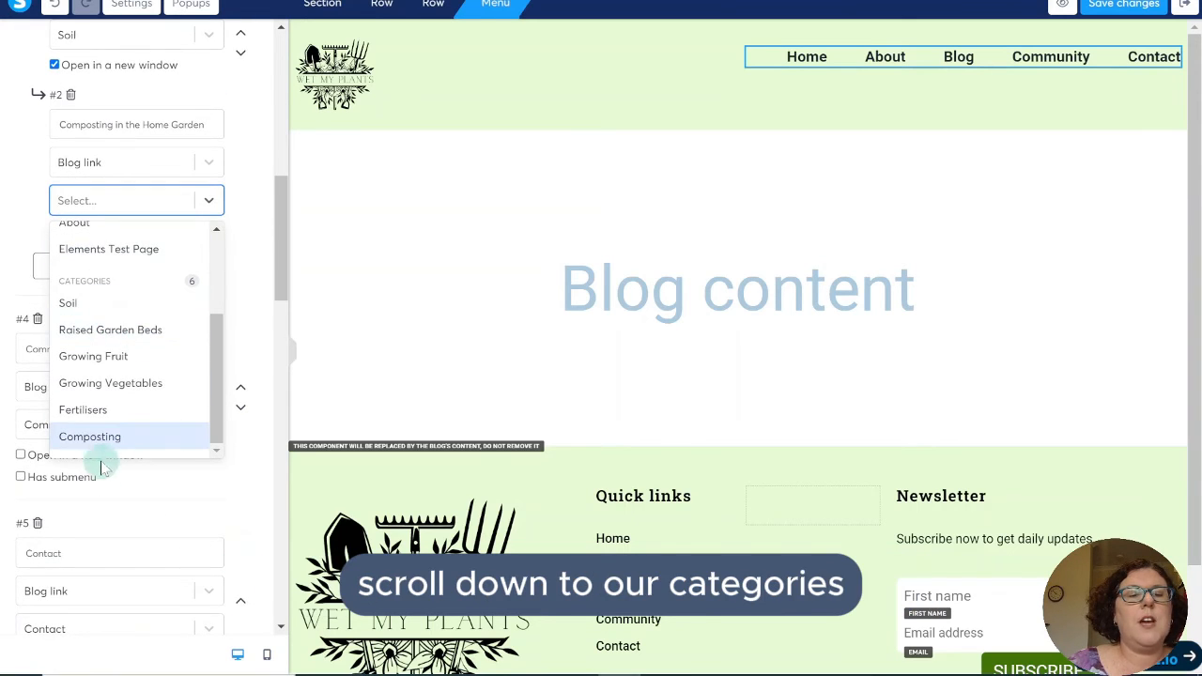
left_click(119, 439)
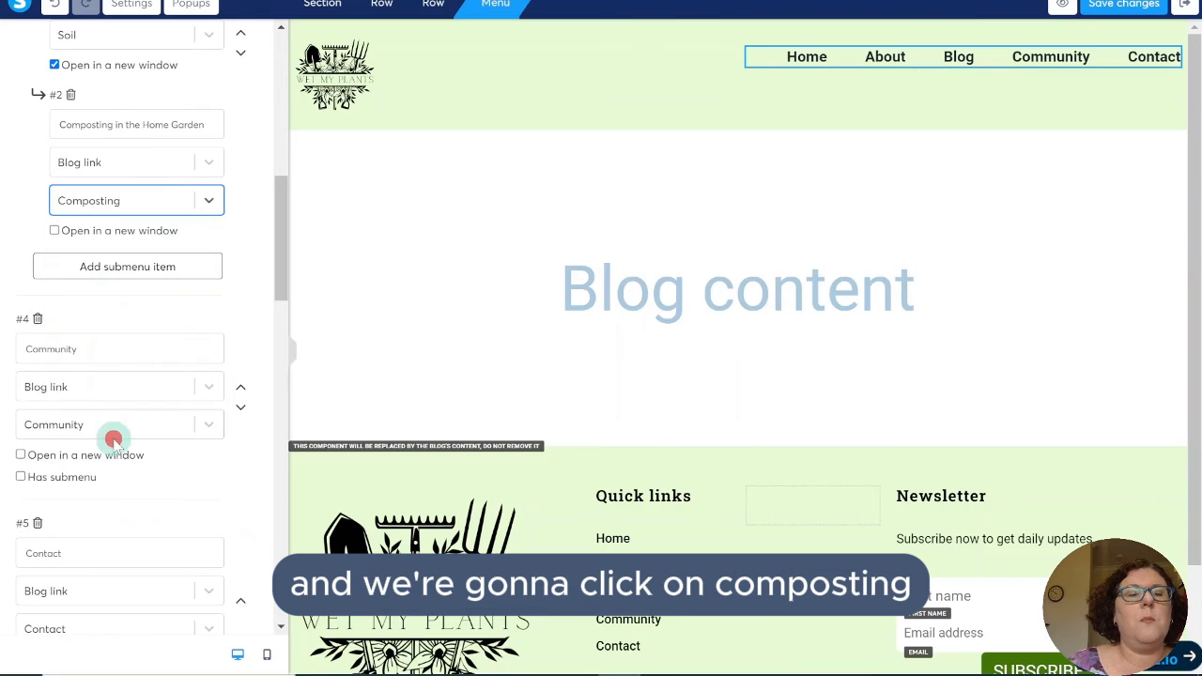
left_click(54, 231)
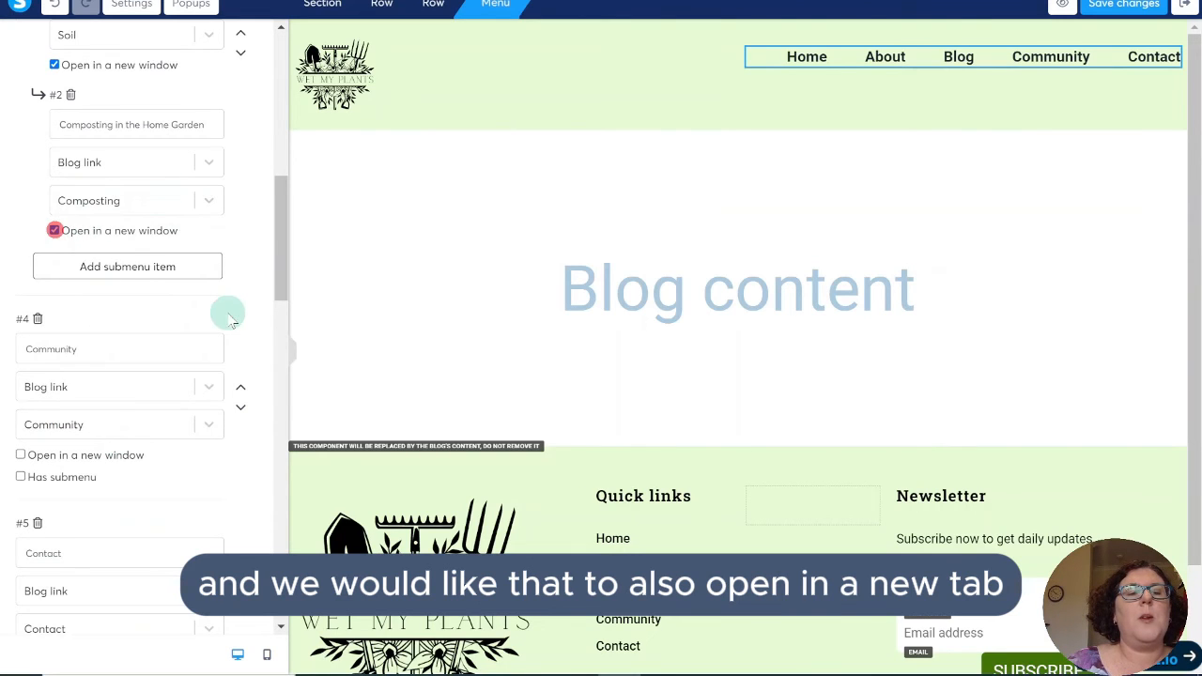
Add a third submenu item under Blog titled "Fertiliser for Your Garden"
left_click(137, 266)
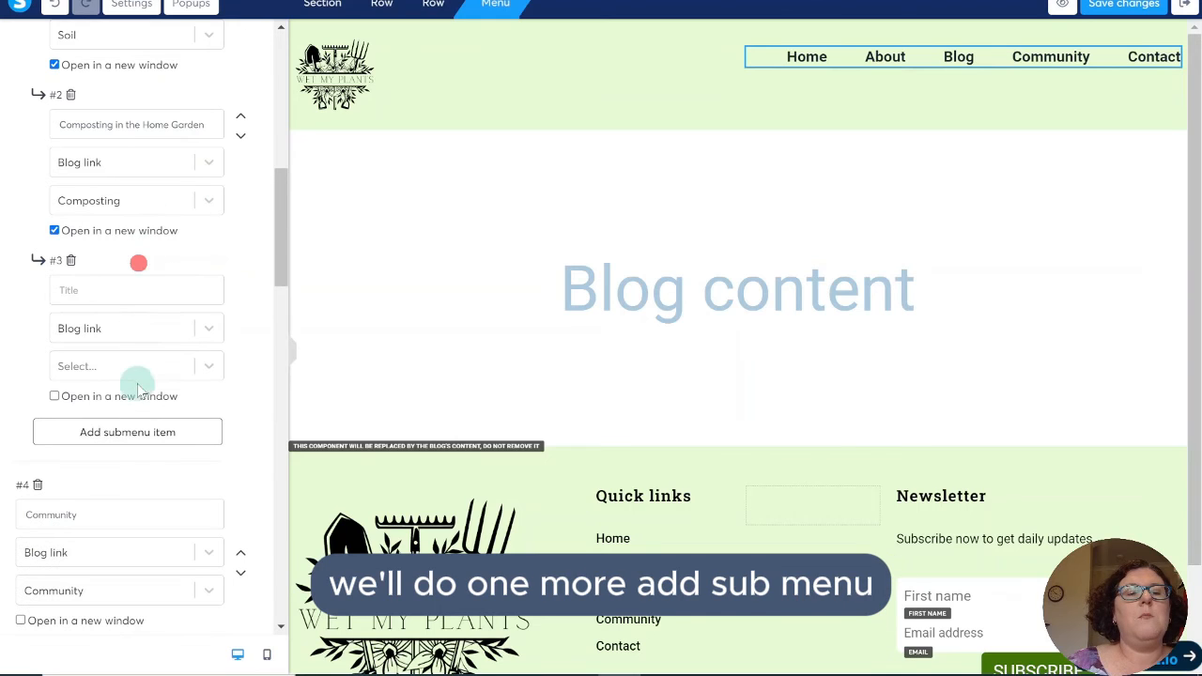
left_click(98, 294)
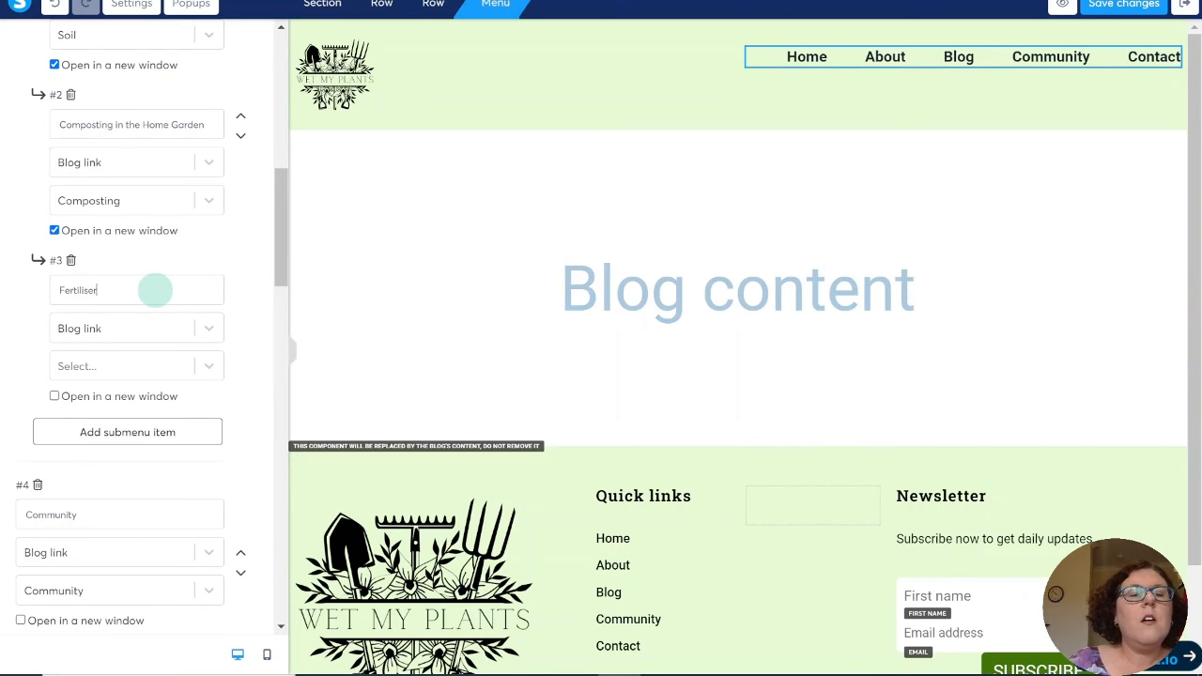
type("Fertiliser for Yo")
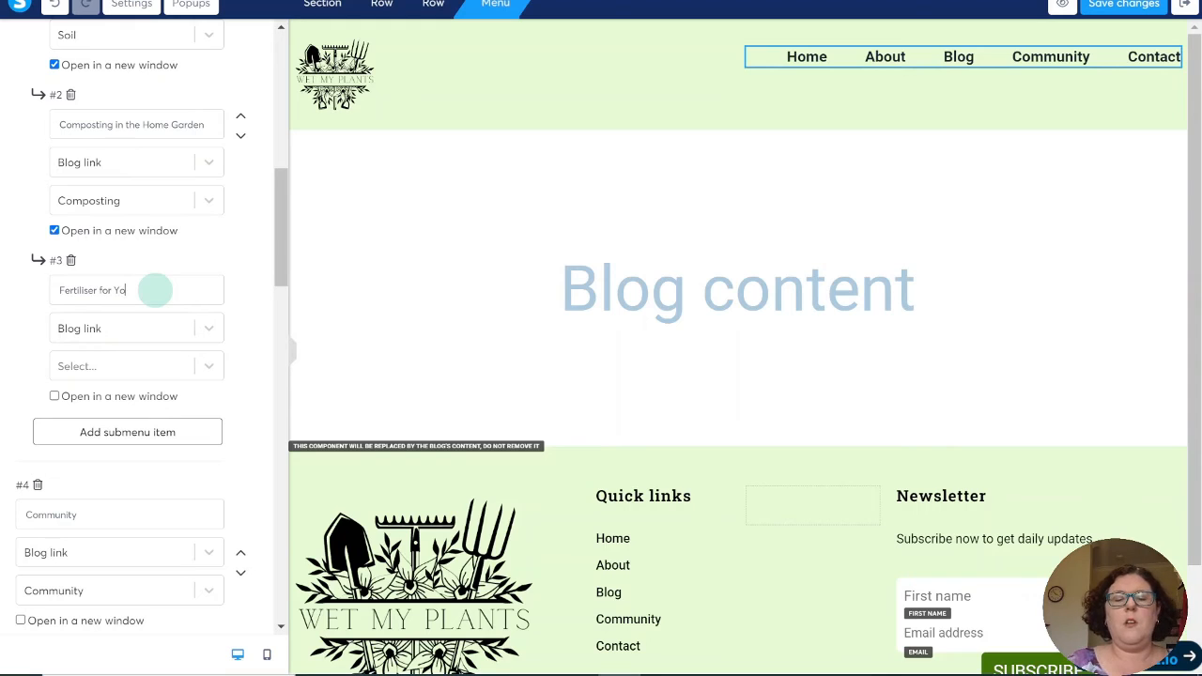
type("ur Garden")
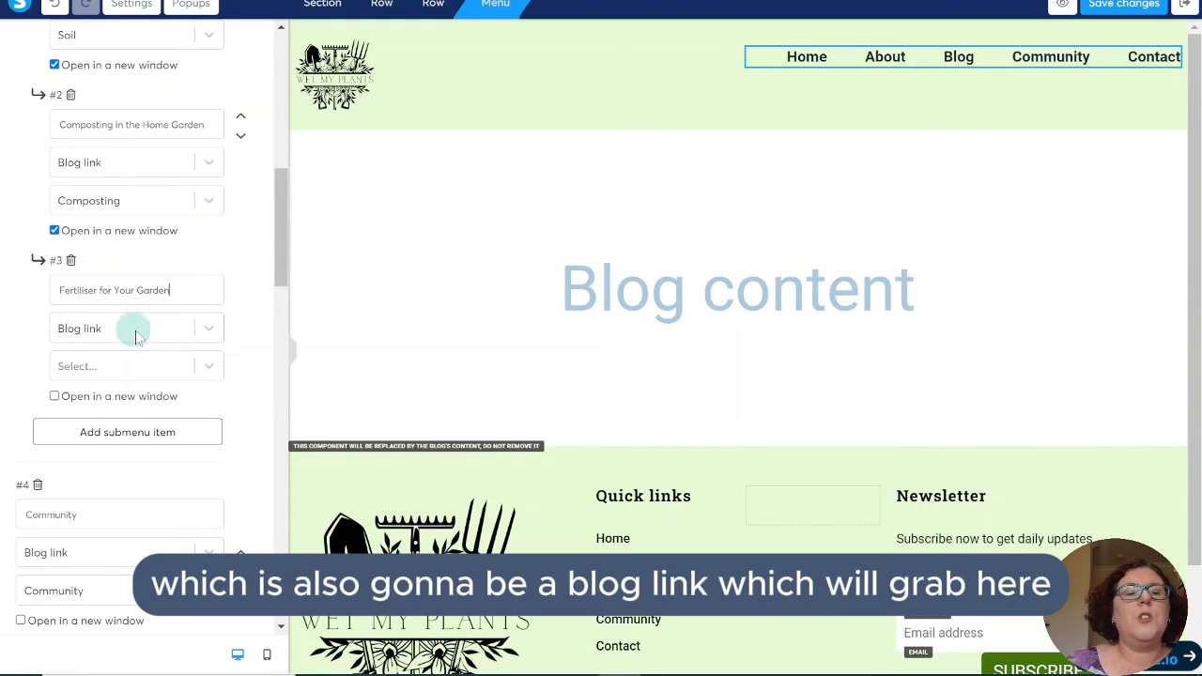
Link the "Fertiliser for Your Garden" submenu item to the Fertilisers category and make it open in a new window
left_click(88, 366)
scroll(122, 484, "down", 1)
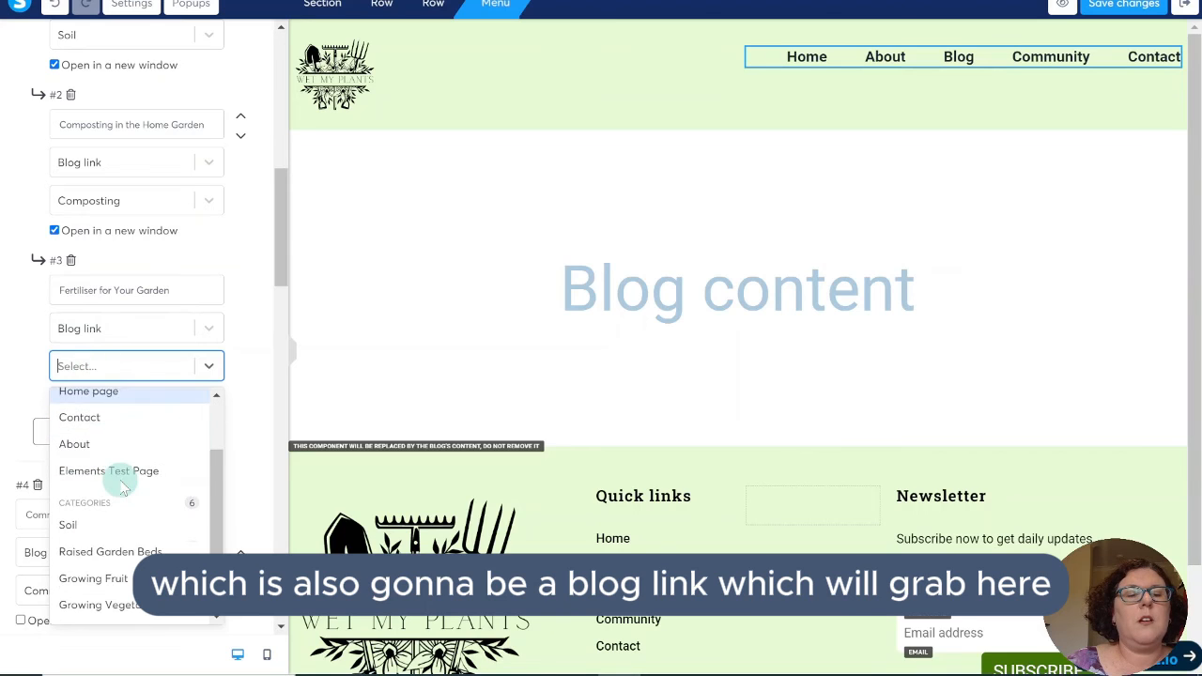
scroll(136, 474, "down", 2)
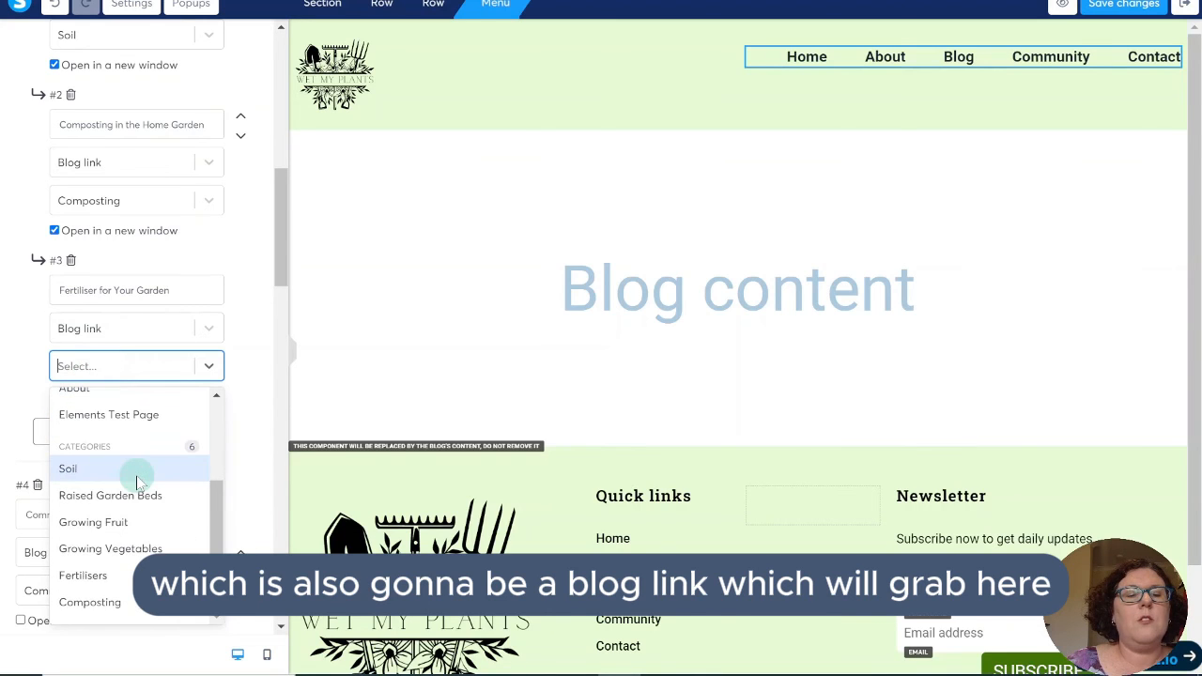
left_click(93, 575)
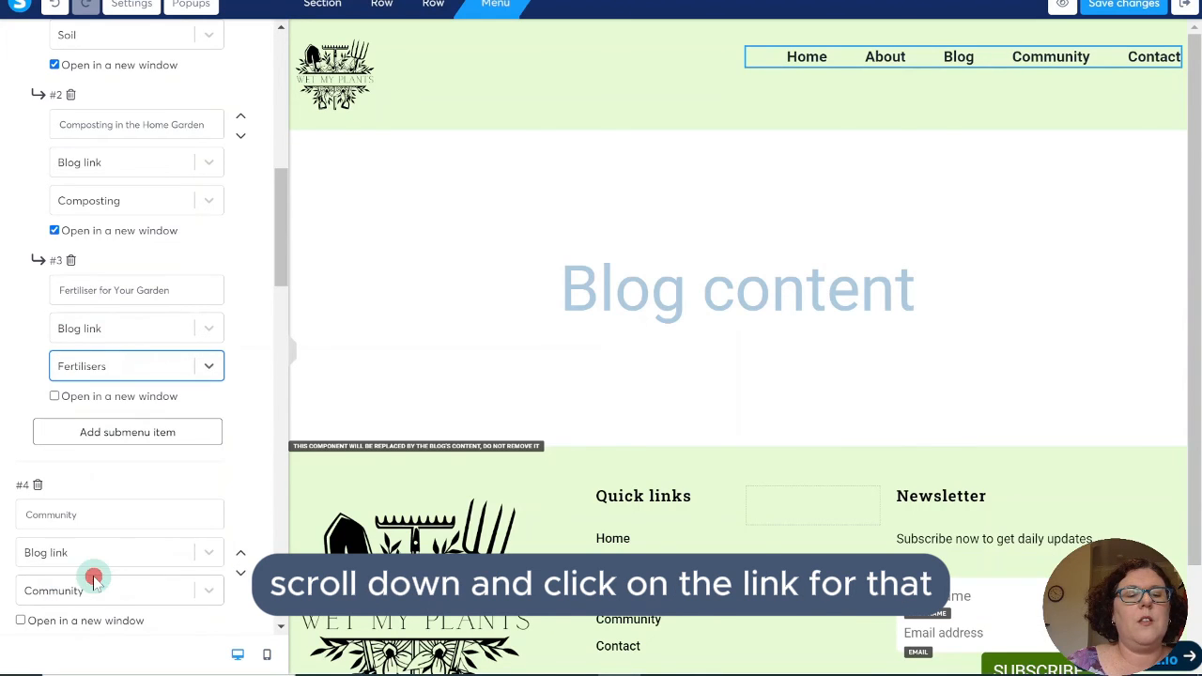
left_click(55, 395)
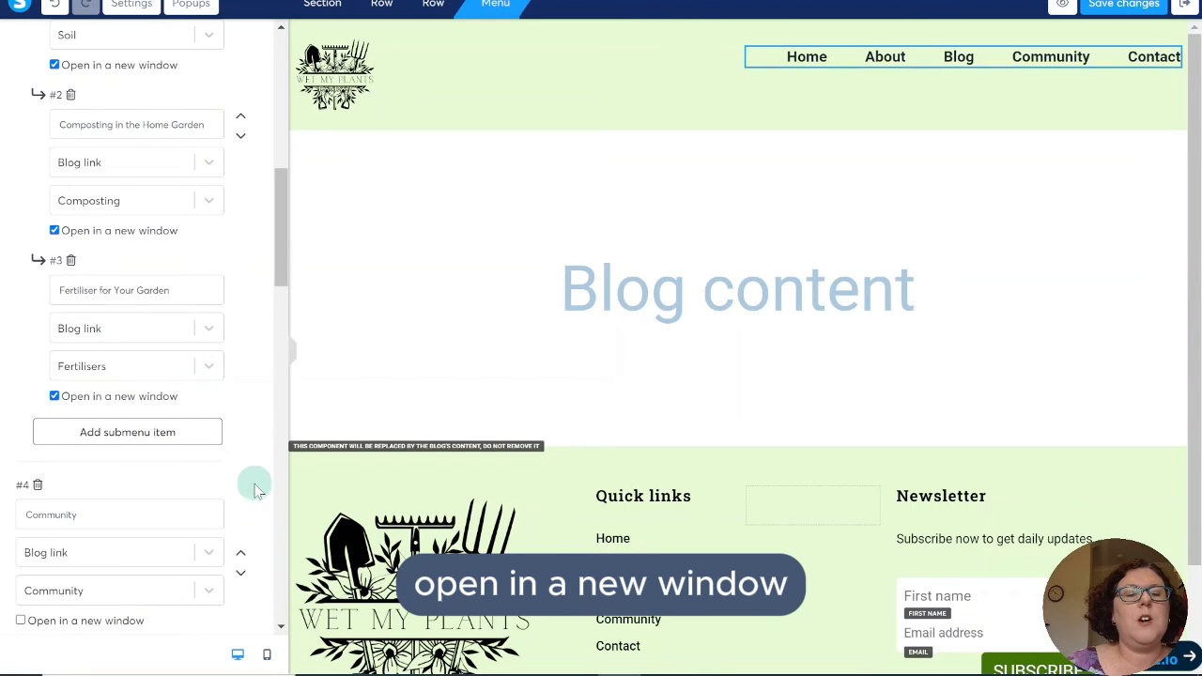
Save the header menu changes and preview the page with the Blog item's dropdown submenu expanded
scroll(251, 486, "down", 5)
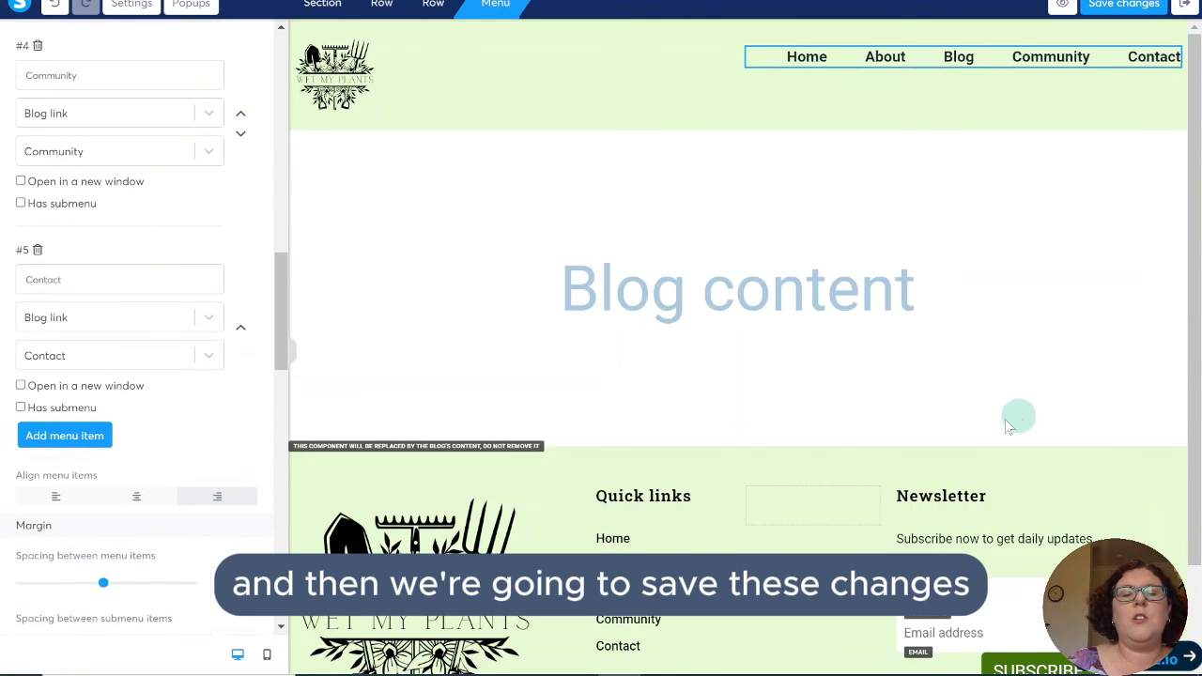
left_click(1125, 8)
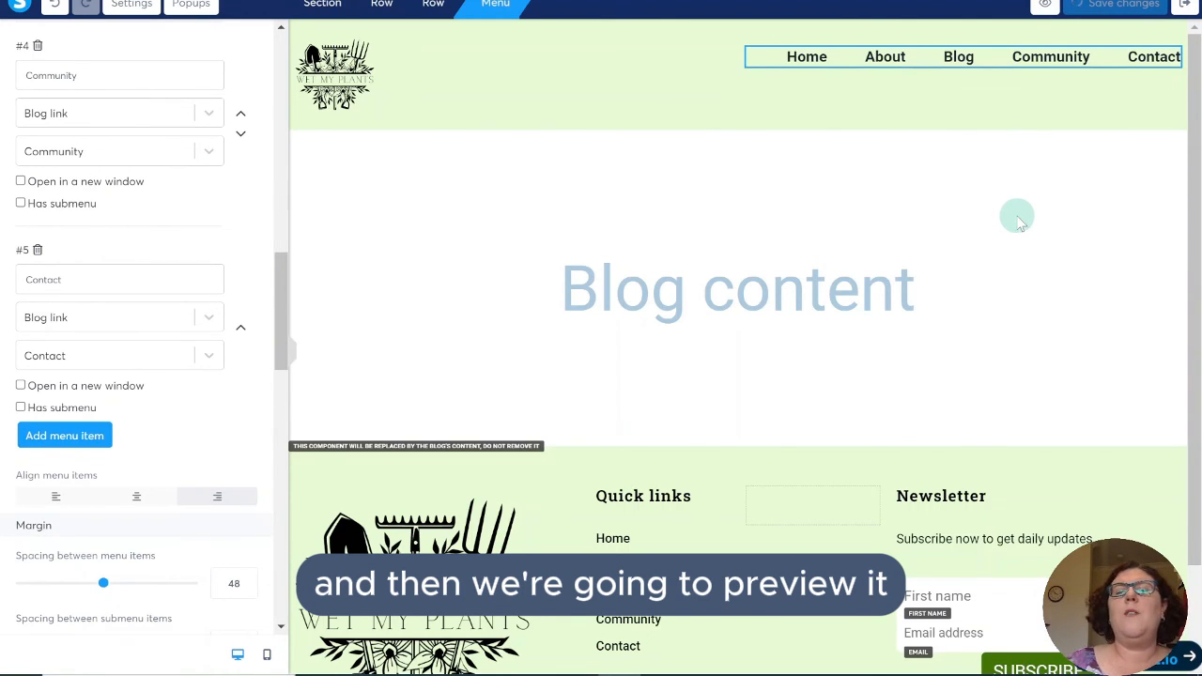
left_click(1059, 7)
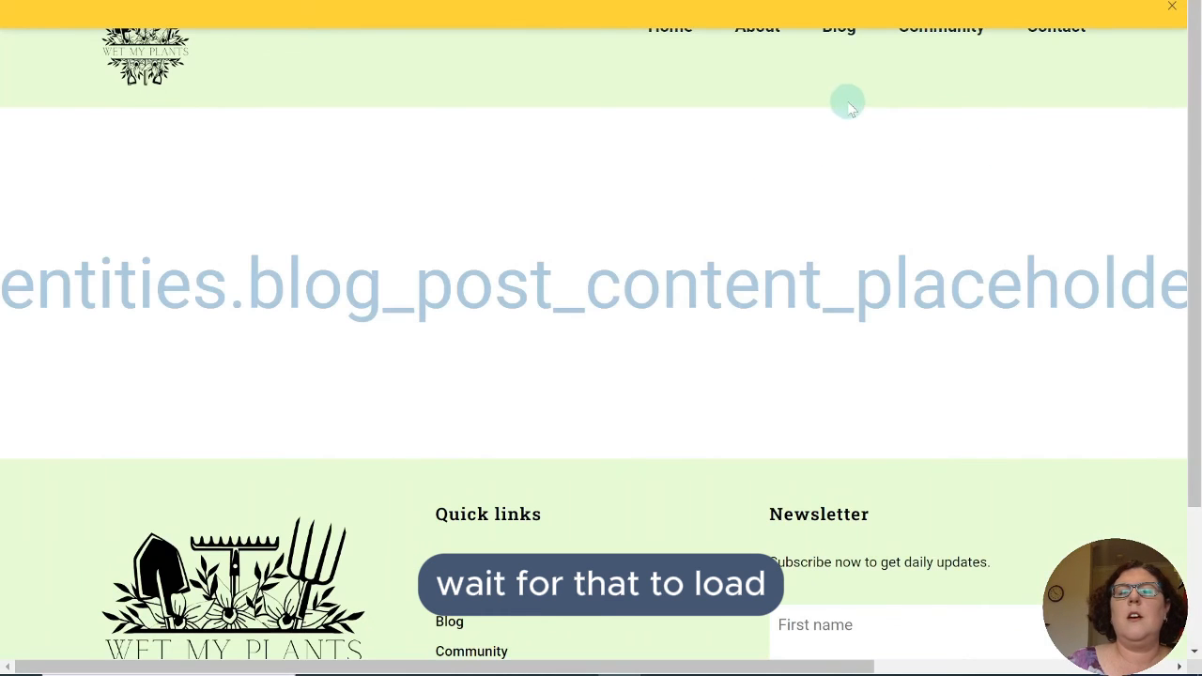
left_click(1175, 8)
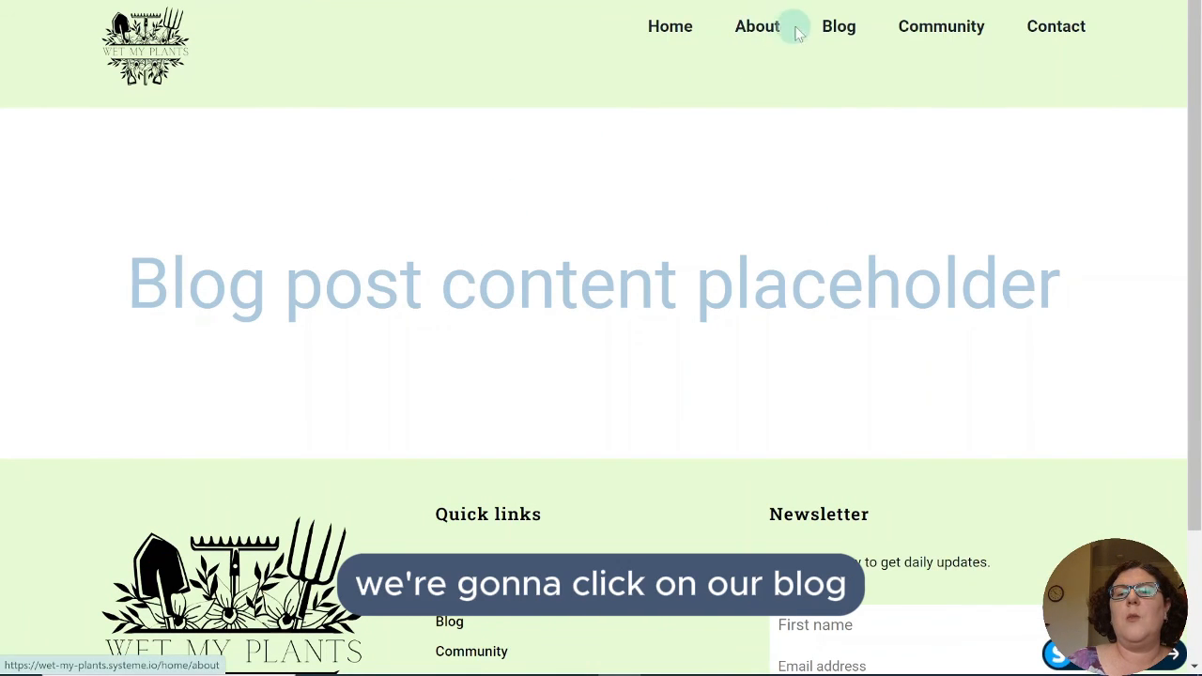
mouse_move(849, 34)
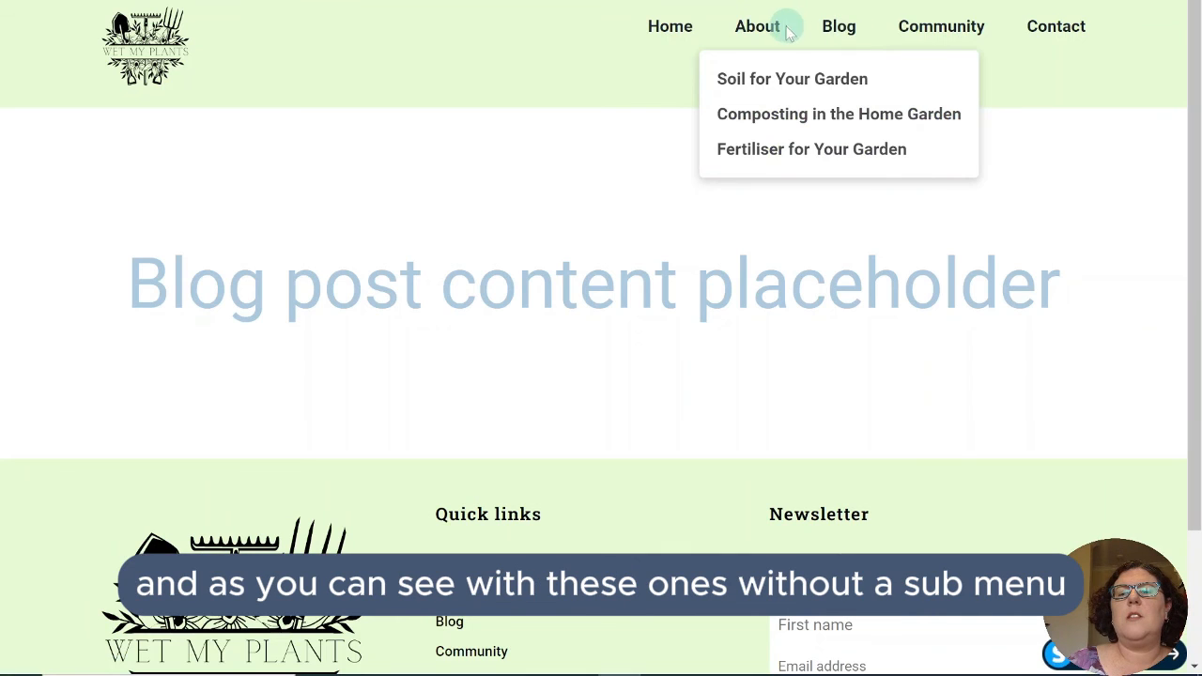